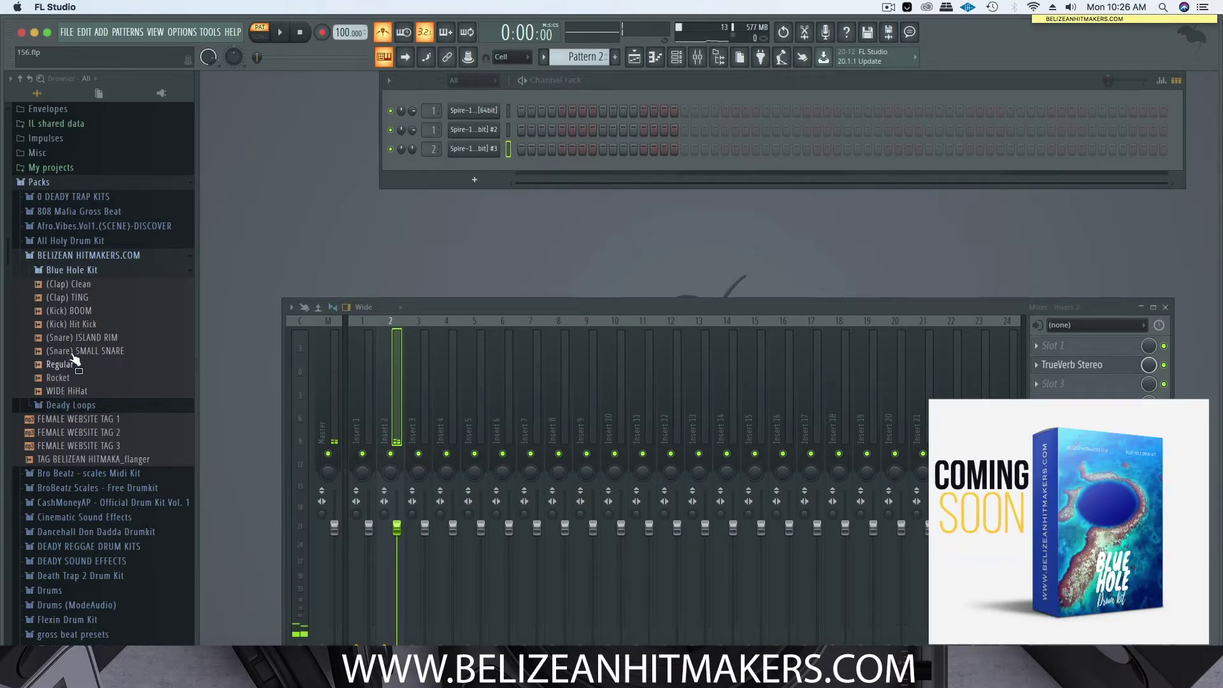
Step: Audition the Blue Hole Kit samples and open (Snare) ISLAND RIM in a new channel
left_click(78, 324)
left_click(79, 337)
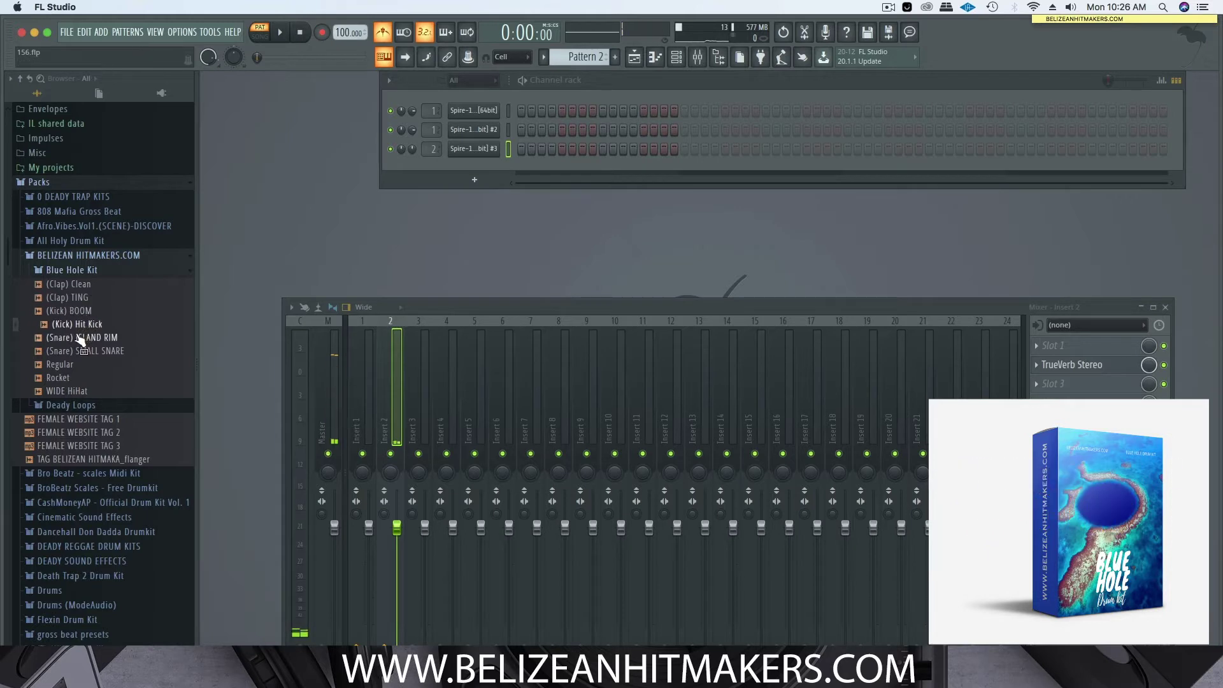
right_click(76, 337)
left_click(109, 353)
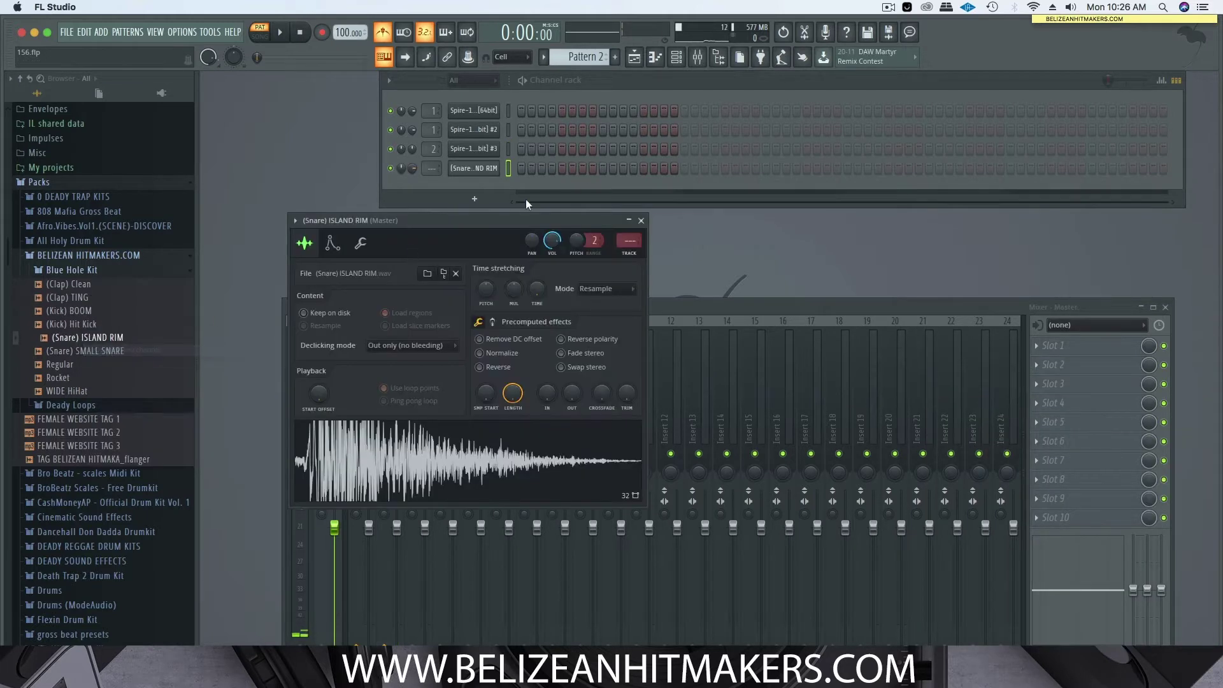
Step: Program the ISLAND RIM snare on steps 7 and 15 of Pattern 2 during playback
key("space")
left_click(582, 168)
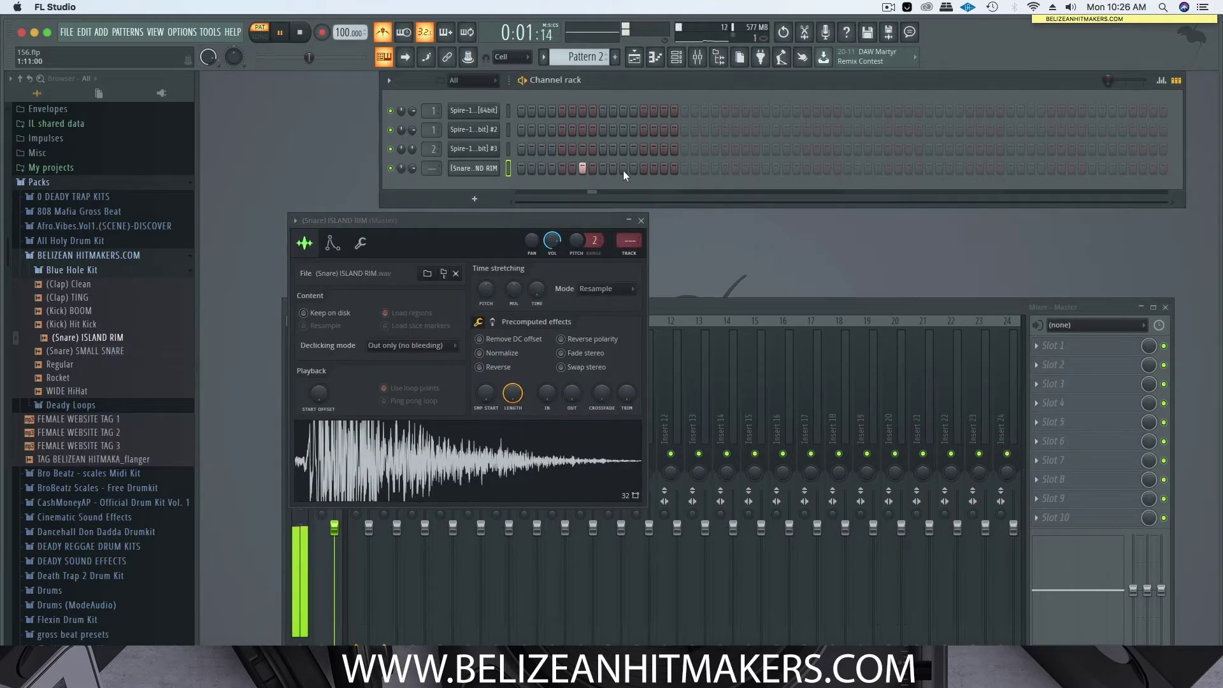
left_click(664, 168)
key("space")
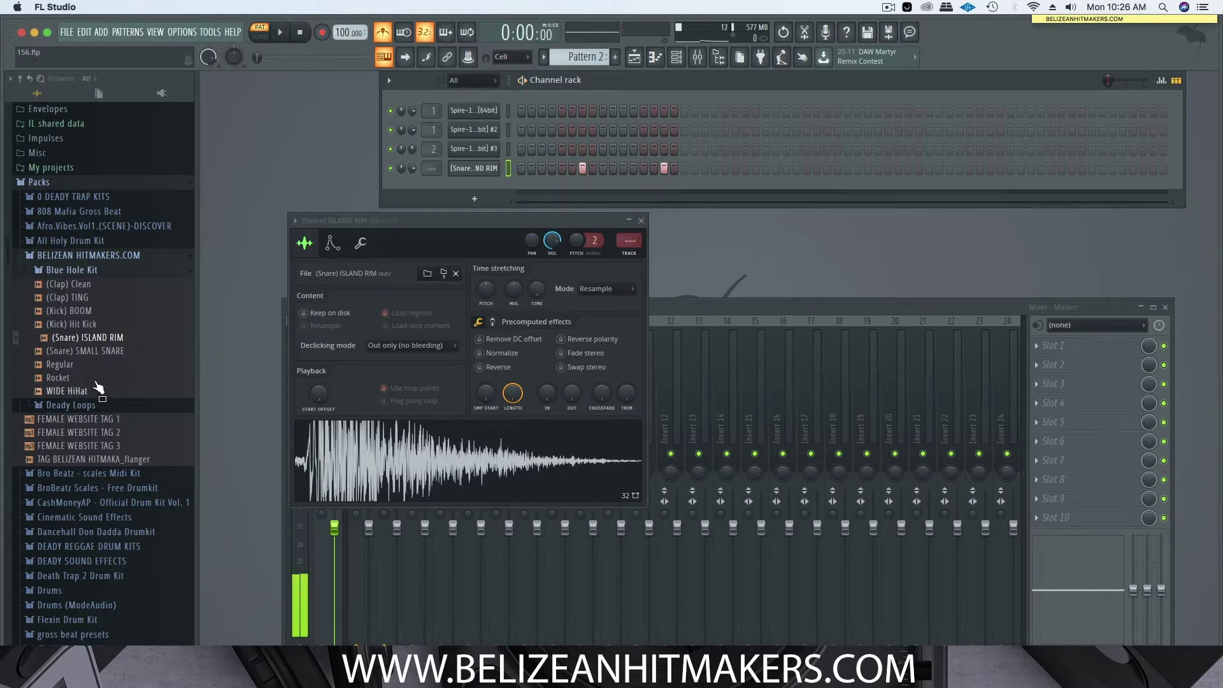
Step: Audition the kit's kick samples and open (Kick) BOOM in a new channel
left_click(88, 324)
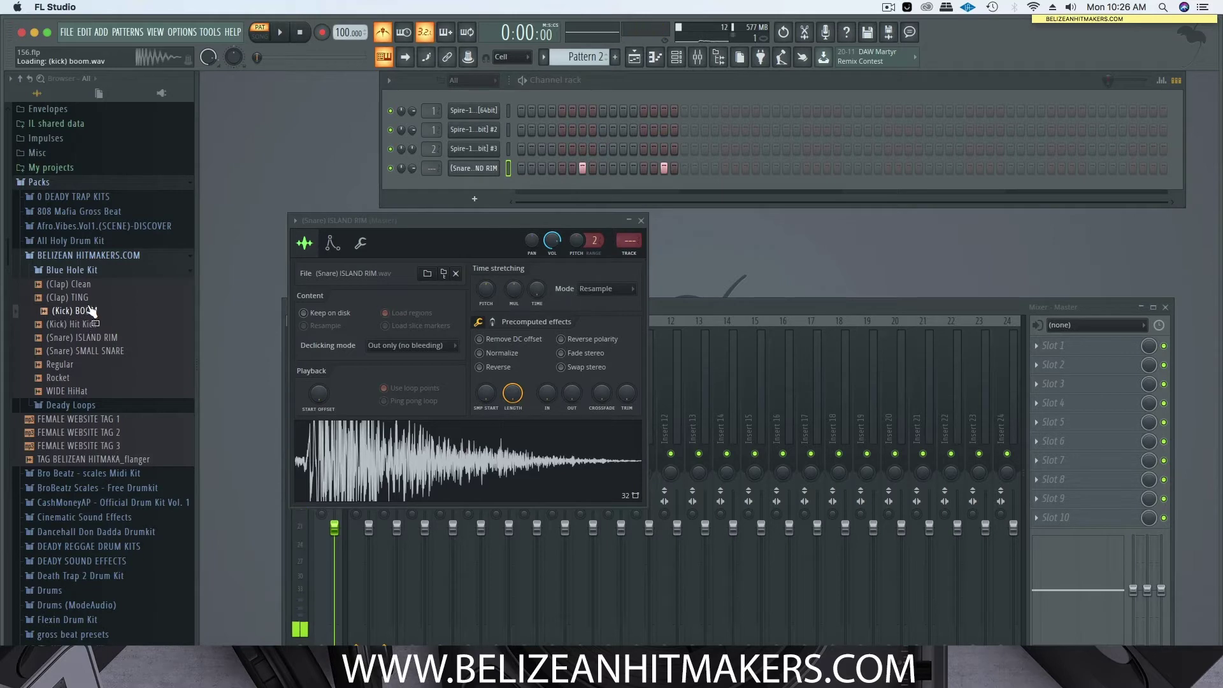
left_click(86, 311)
left_click(86, 298)
left_click(87, 312)
right_click(87, 312)
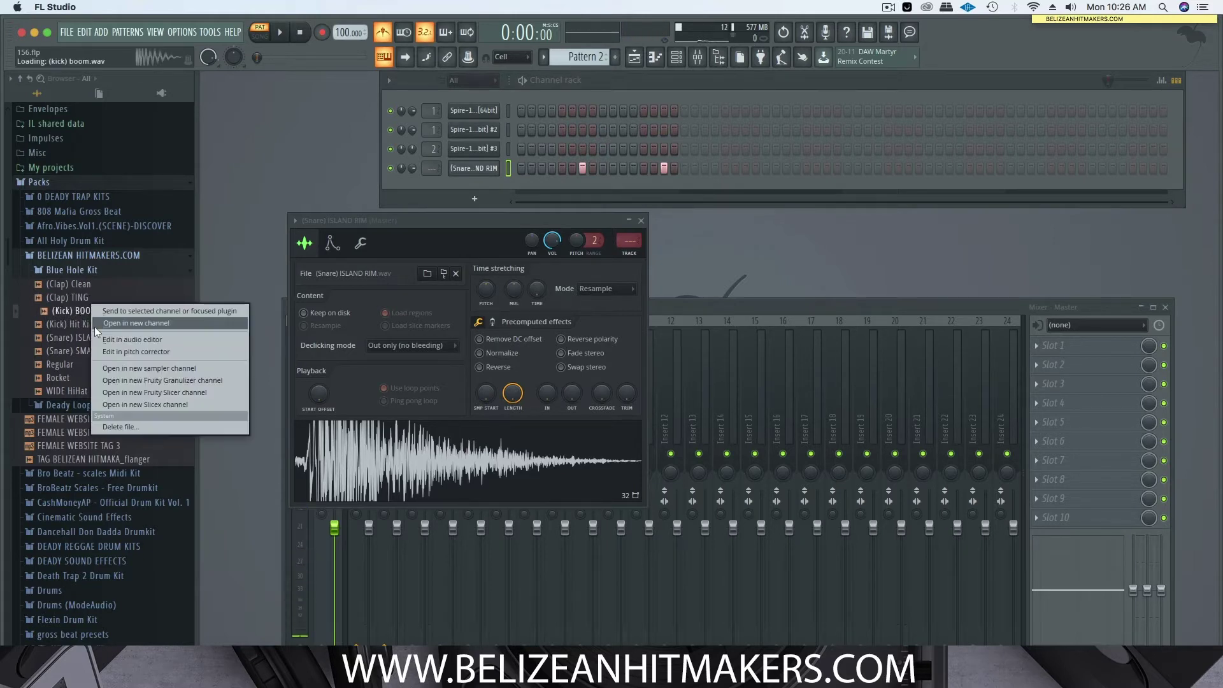
left_click(147, 307)
Step: Program the BOOM kick on steps 1, 9 and 12 during playback, and check the arrangement in the playlist
left_click(523, 187)
key("space")
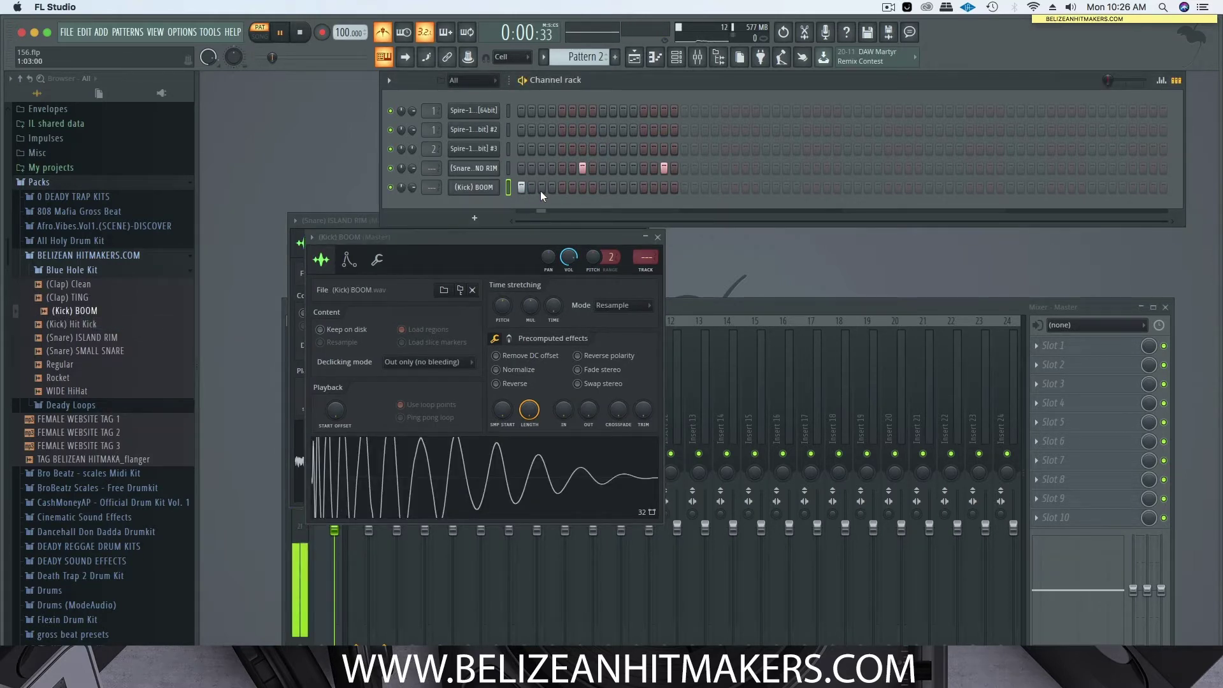
left_click(623, 188)
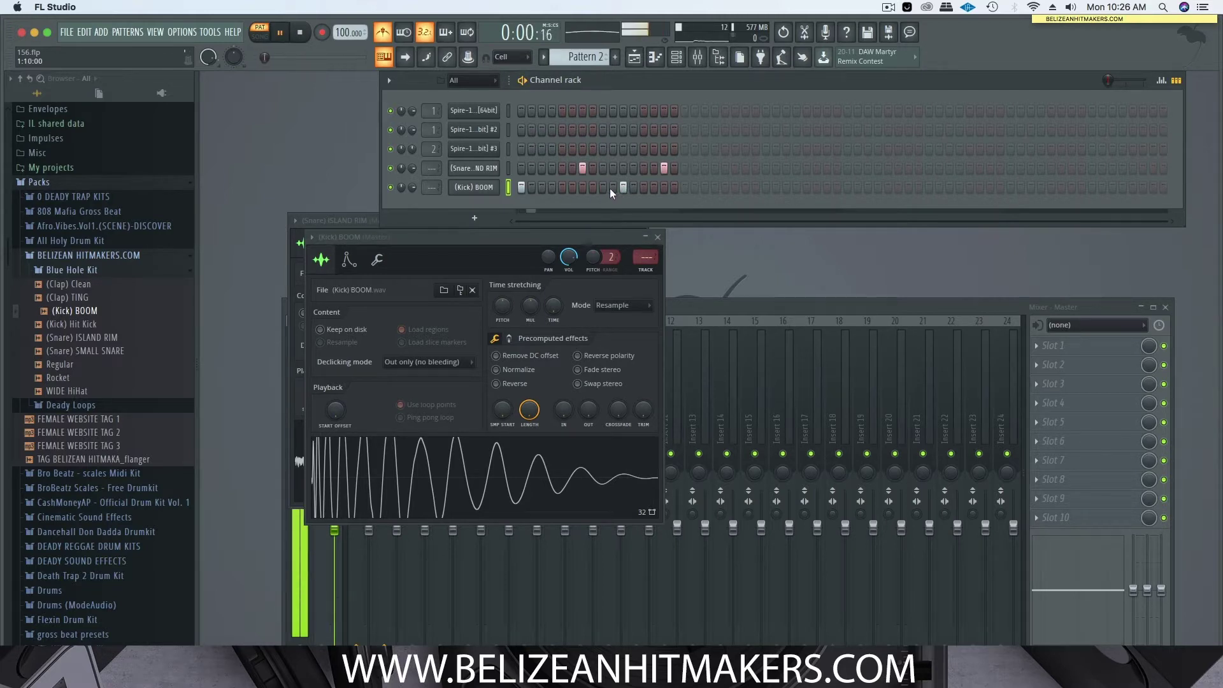
left_click(605, 187)
left_click(622, 188)
left_click(632, 187)
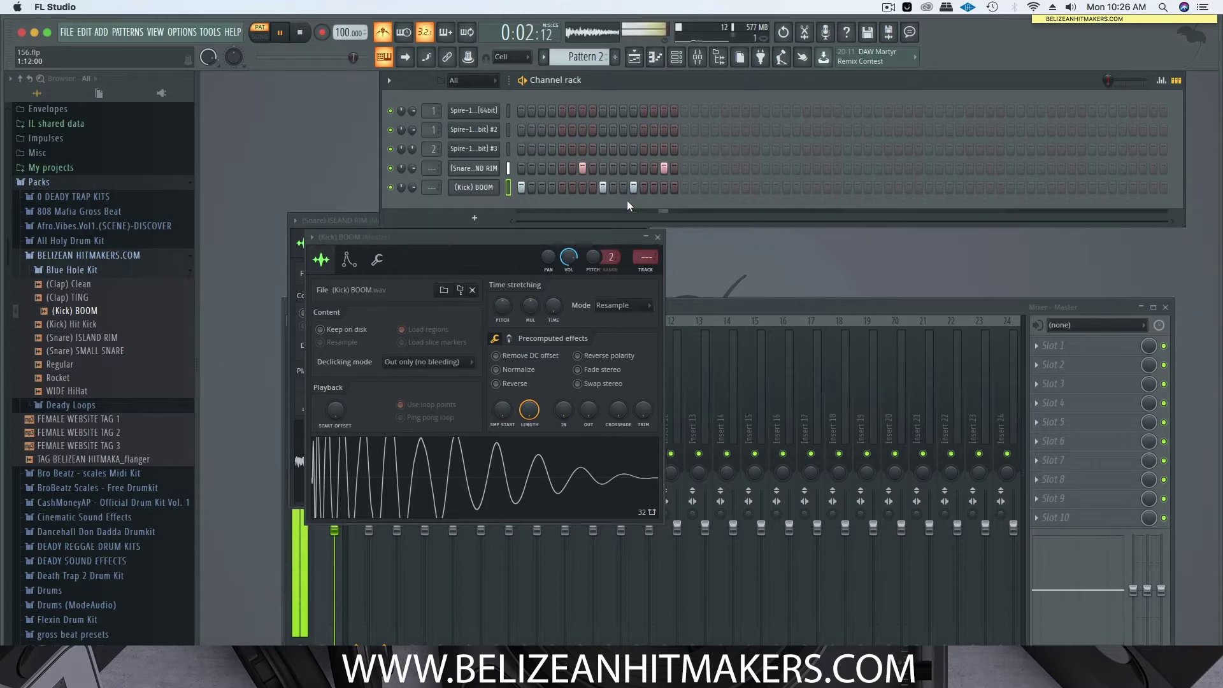
left_click(635, 57)
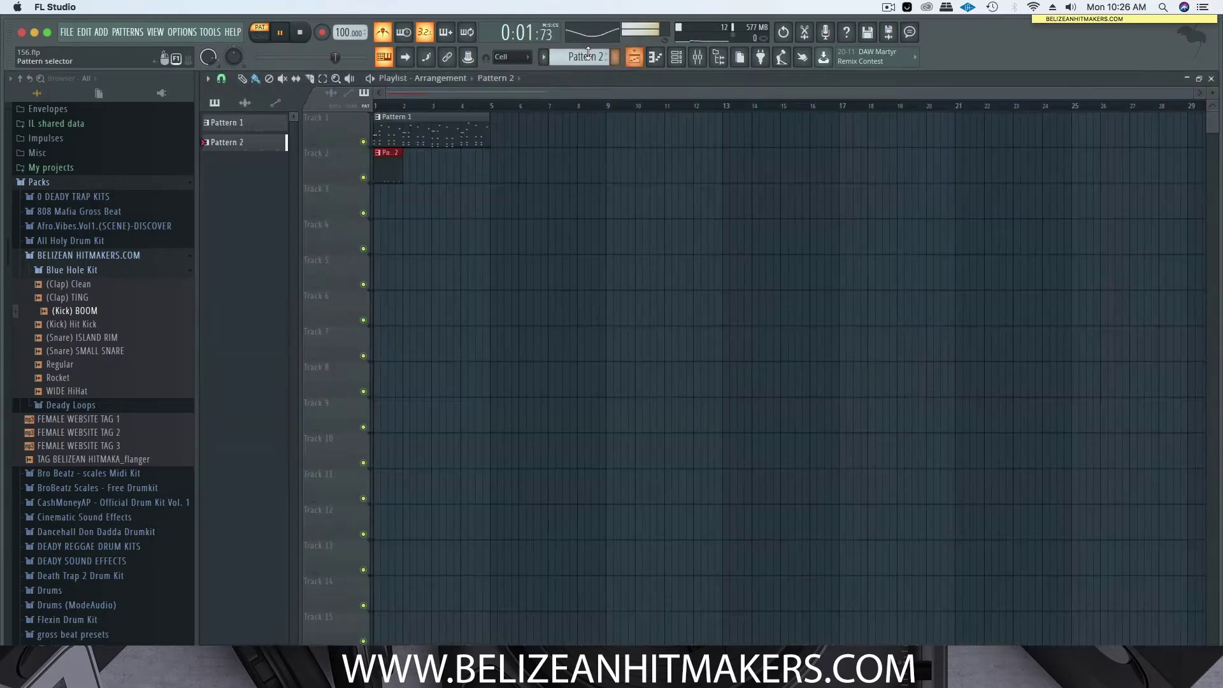
left_click(1212, 80)
Step: Add the WIDE HiHat sample from the Blue Hole Kit as a new channel and disable its loop points
left_click_drag(54, 331, 59, 373)
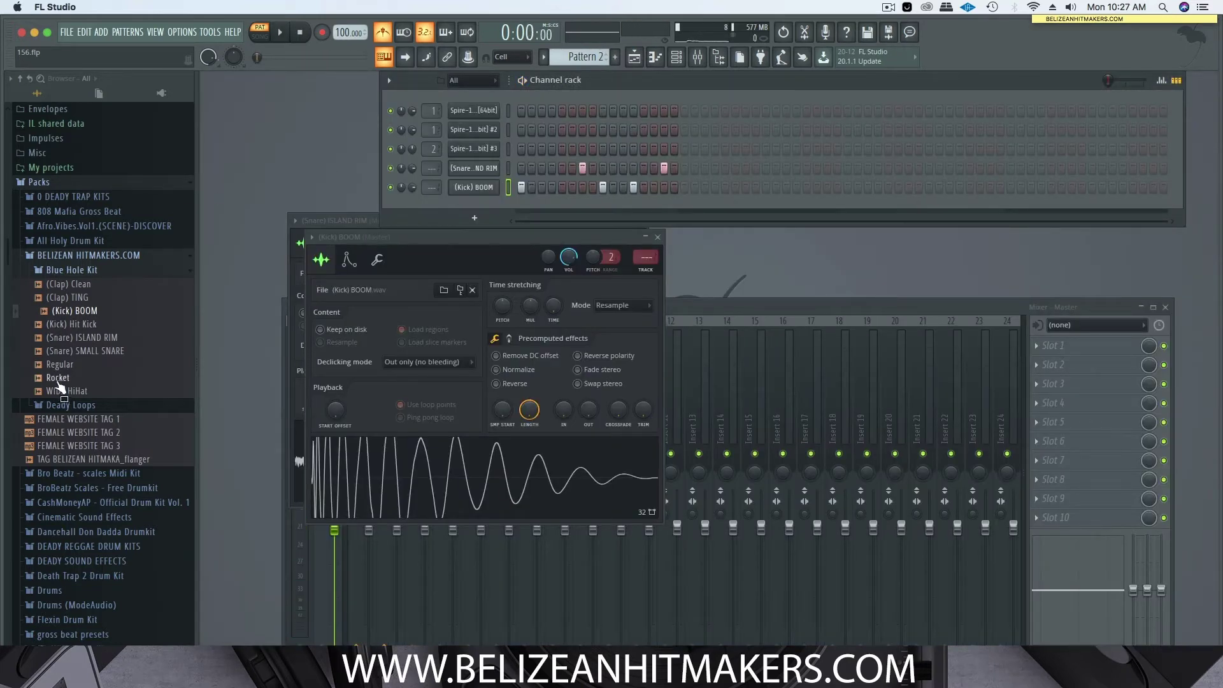
left_click(75, 271)
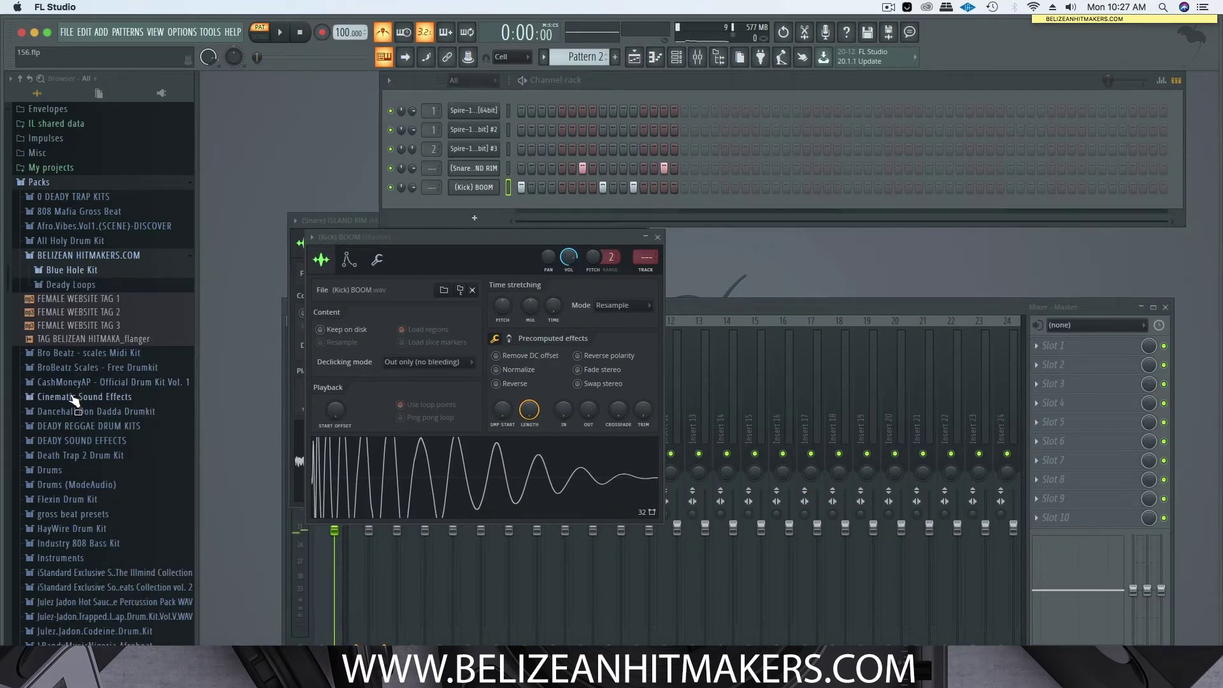
left_click_drag(78, 396, 72, 345)
left_click_drag(75, 284, 512, 247)
key("space")
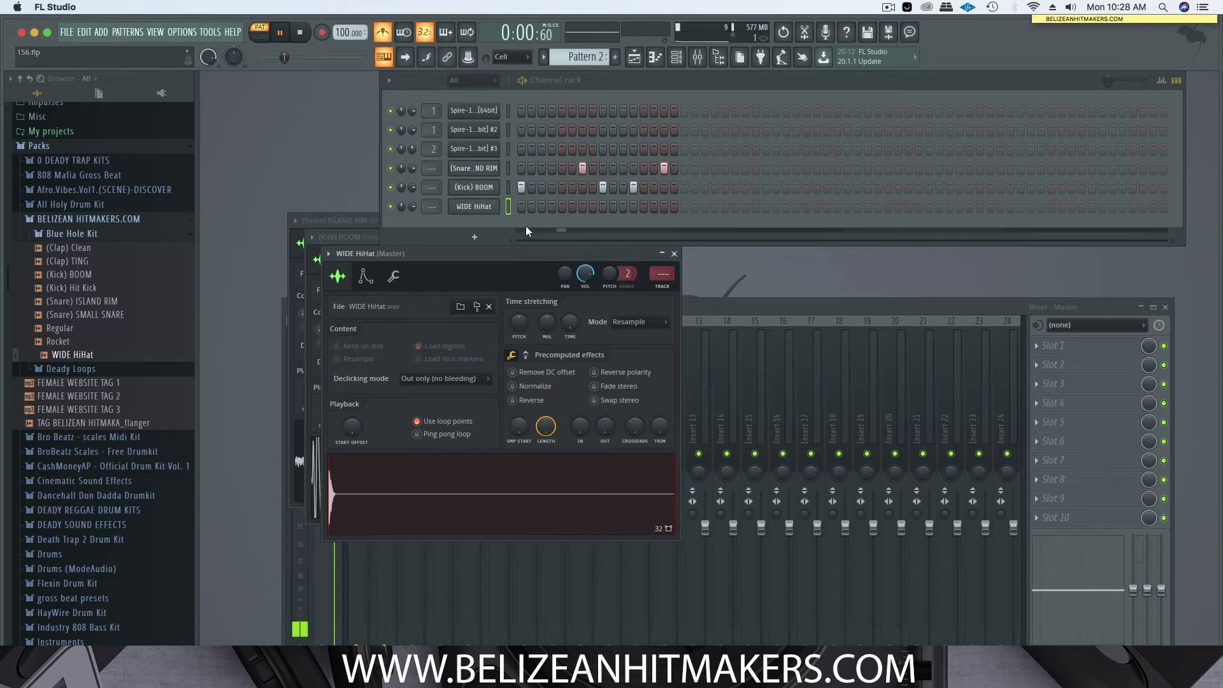
left_click(417, 421)
key("space")
Step: Program the WIDE HiHat on steps 2, 4, 7, 10, 13 and 16, checking it during playback
left_click(521, 206)
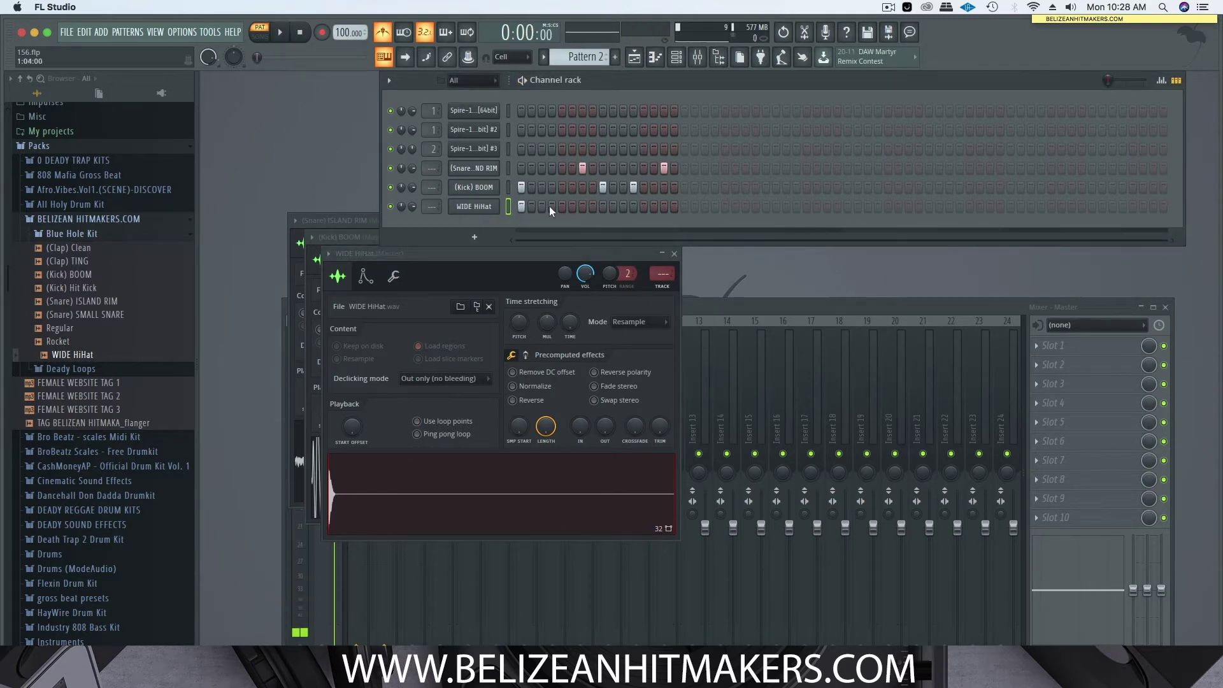
left_click(540, 207)
key("space")
left_click(520, 207)
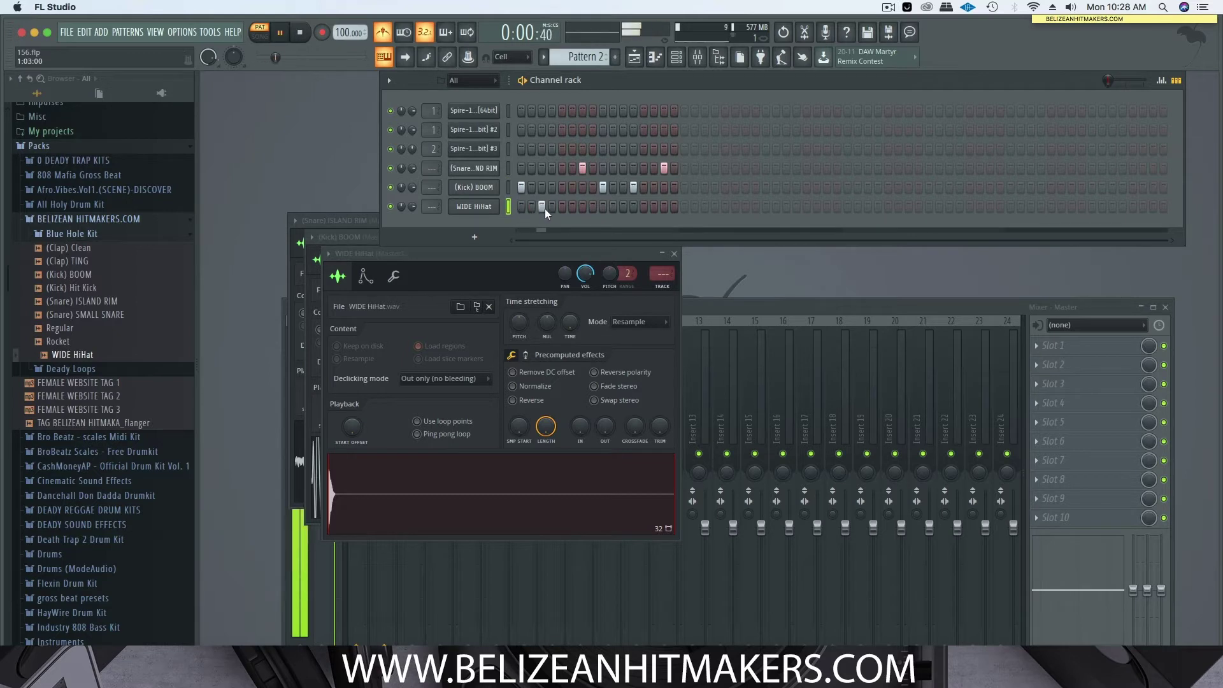
left_click(532, 207)
left_click(543, 207)
key("space")
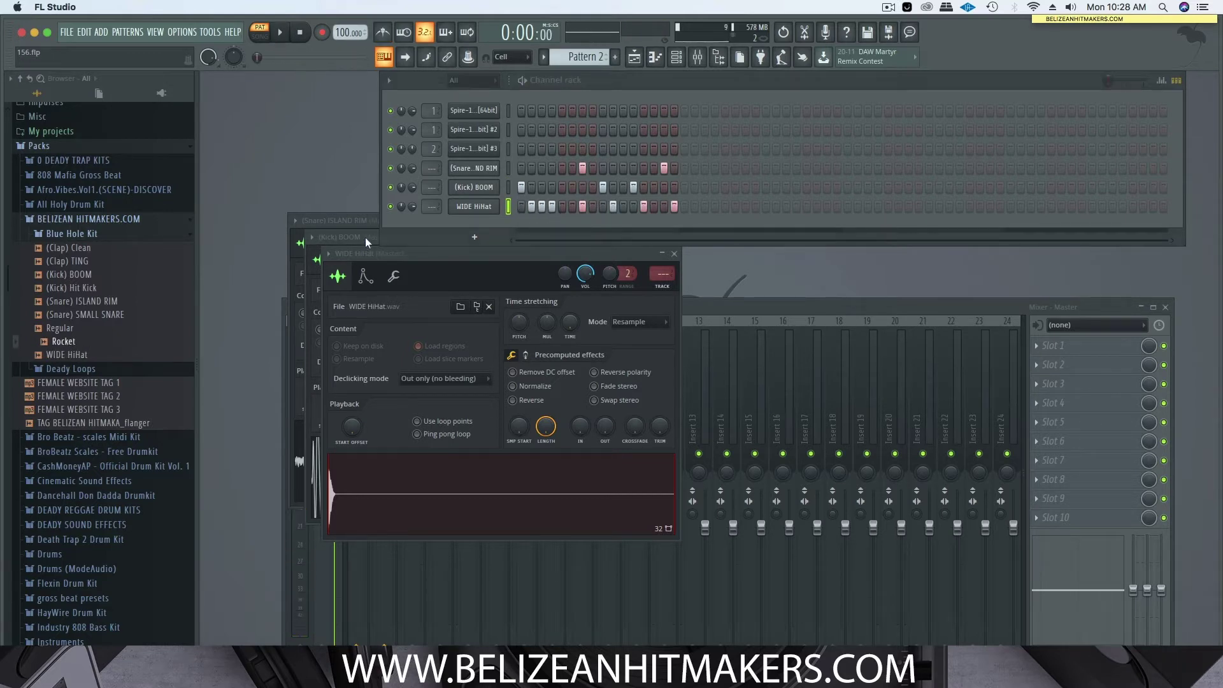
key("space")
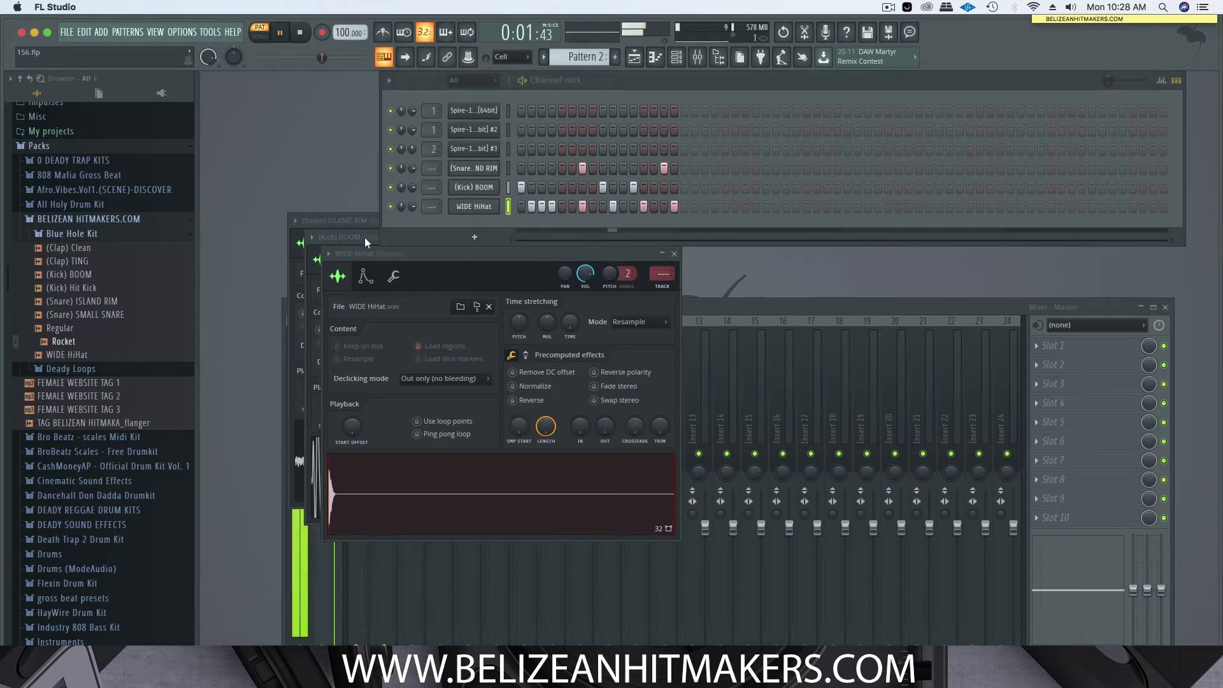
left_click(546, 208)
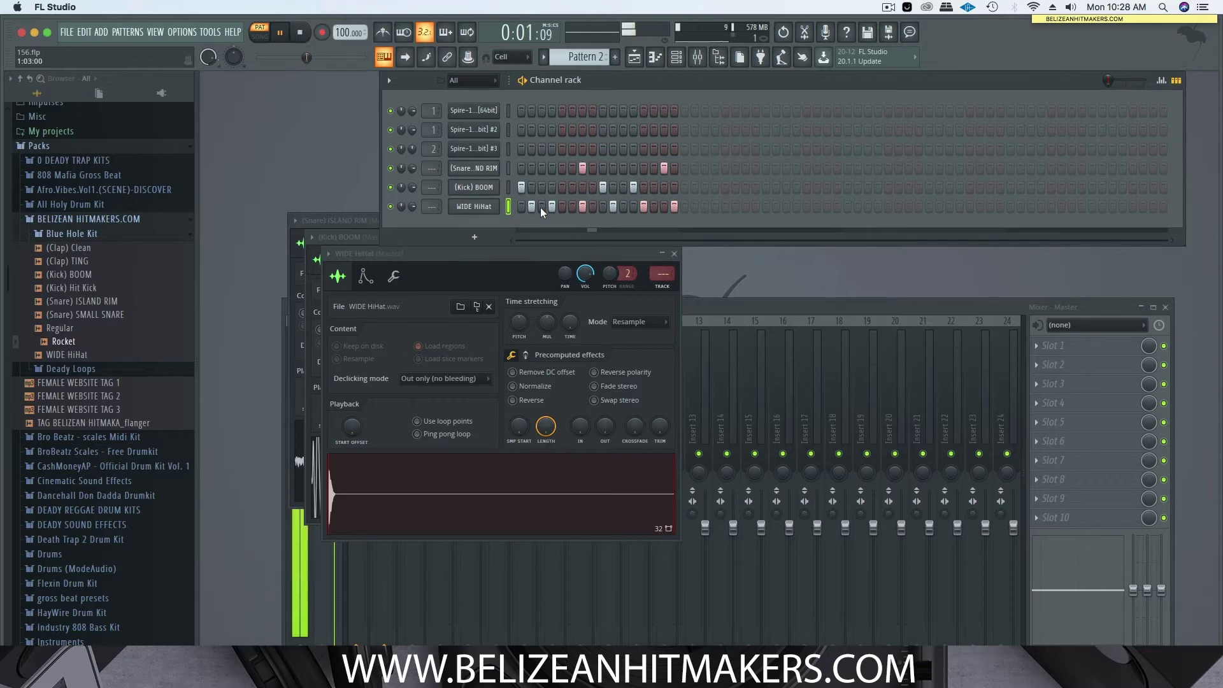
key("space")
Step: Repeat the Pattern 2 clip on playlist Track 2 so it fills bars 1 to 4 beneath Pattern 1
left_click(634, 57)
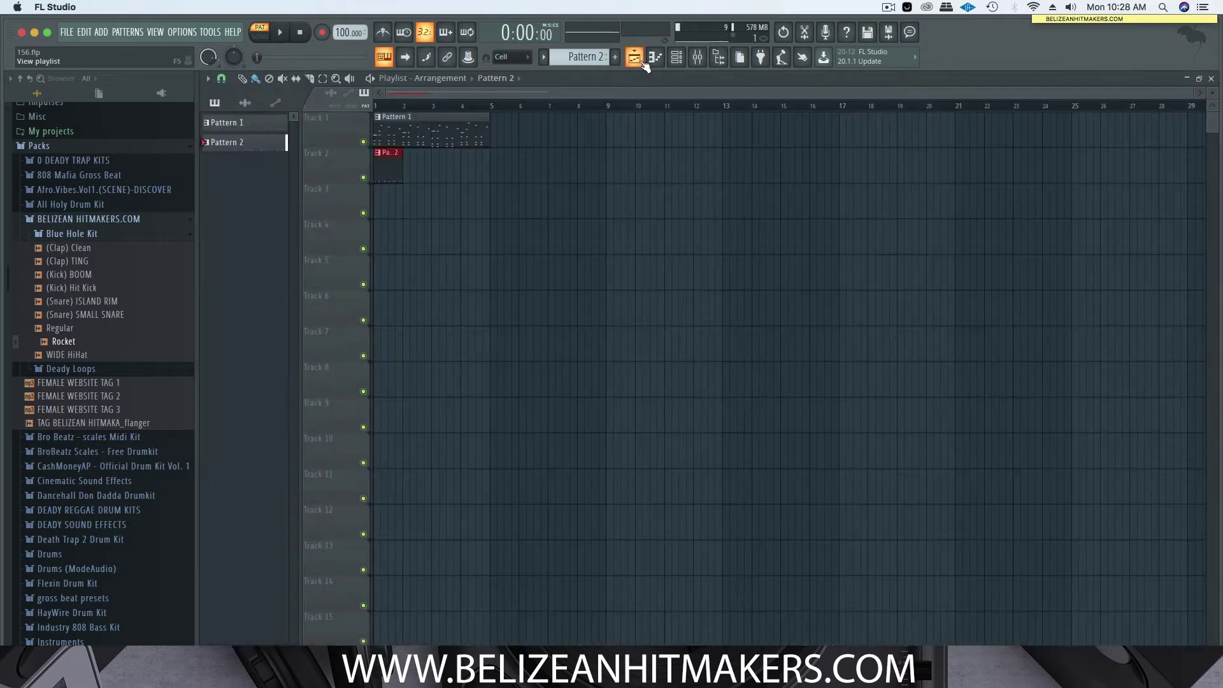
key("space")
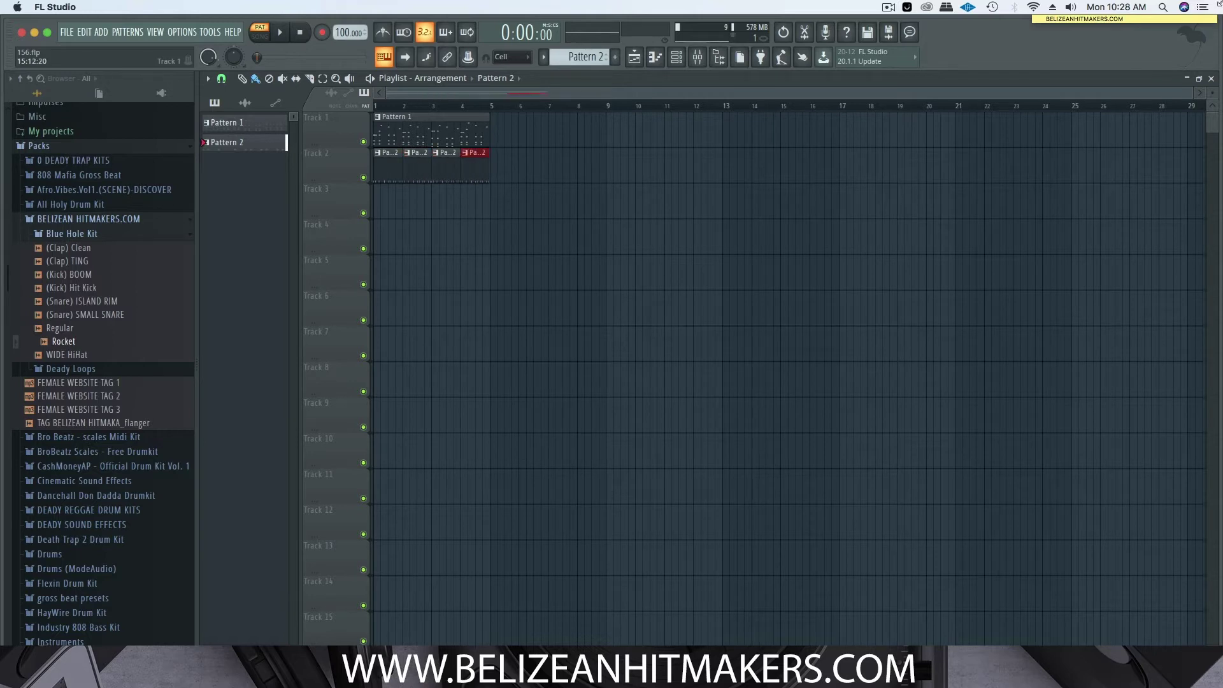
left_click(1211, 79)
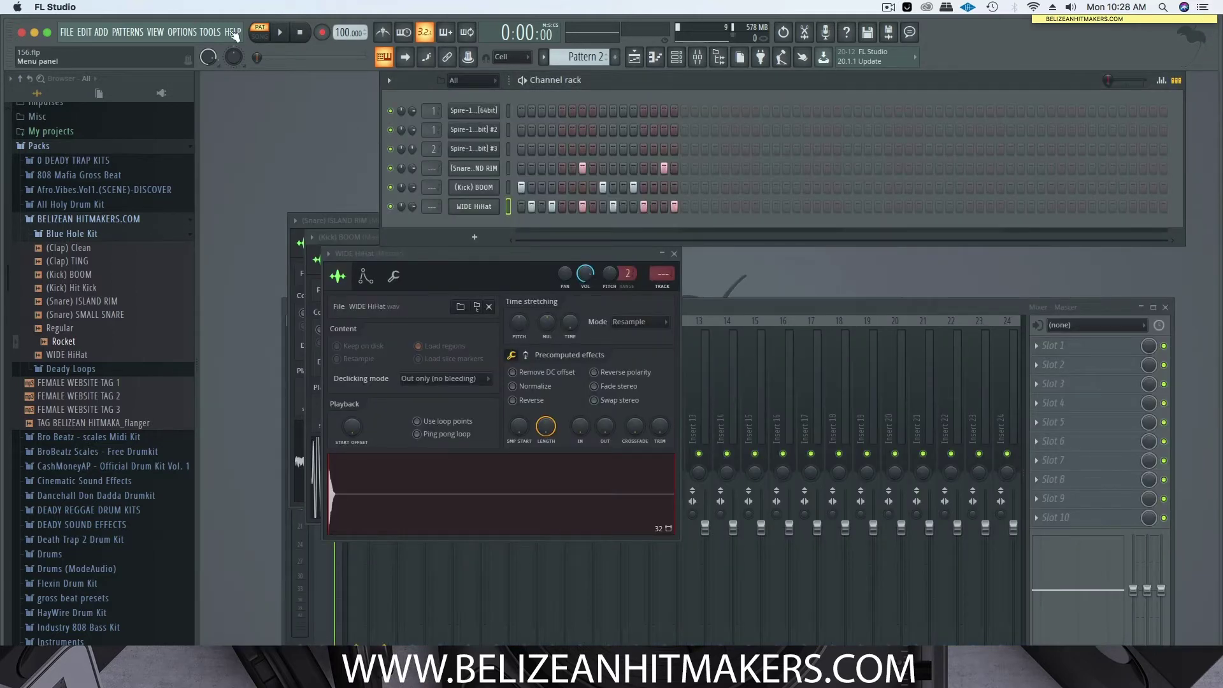
Step: Switch playback to song mode and play the melody and drums together, following the arrangement in the playlist
left_click(255, 39)
key("space")
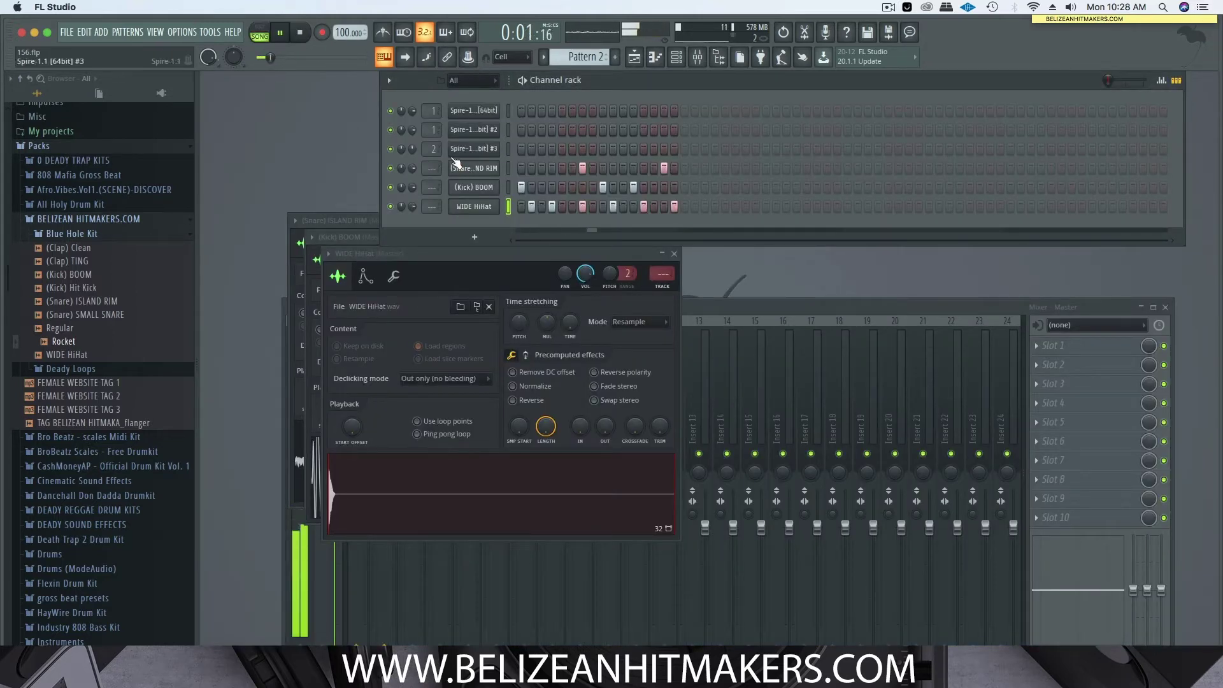
left_click(634, 56)
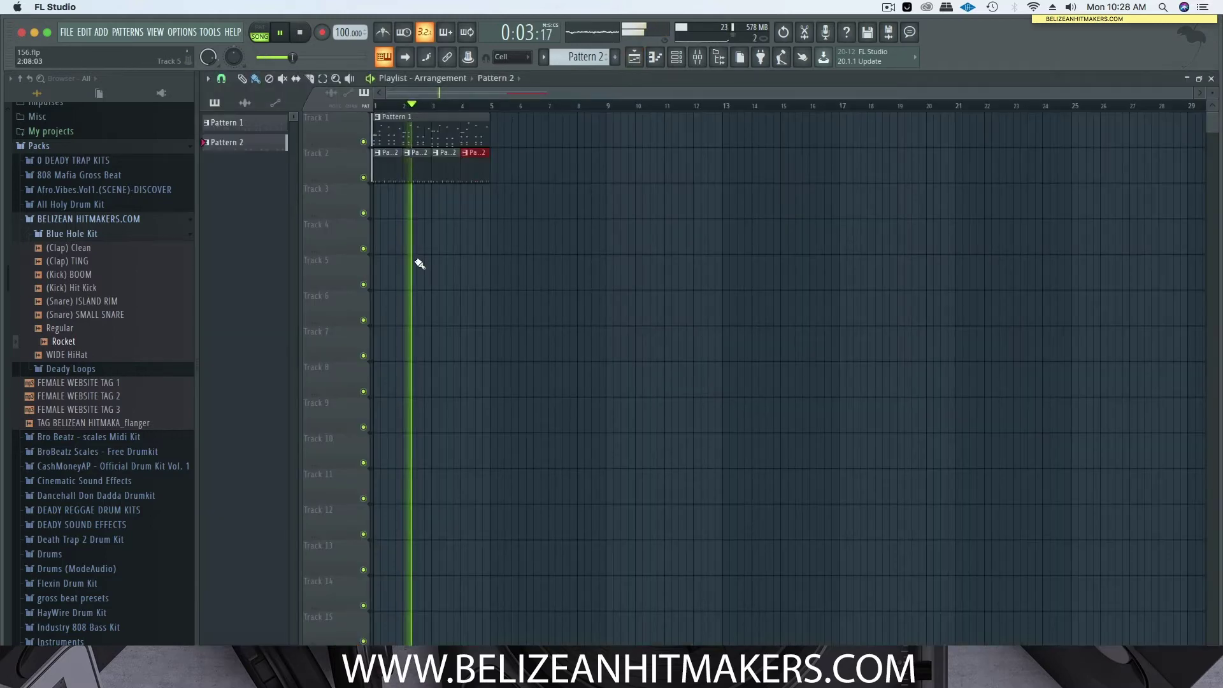
left_click(1211, 78)
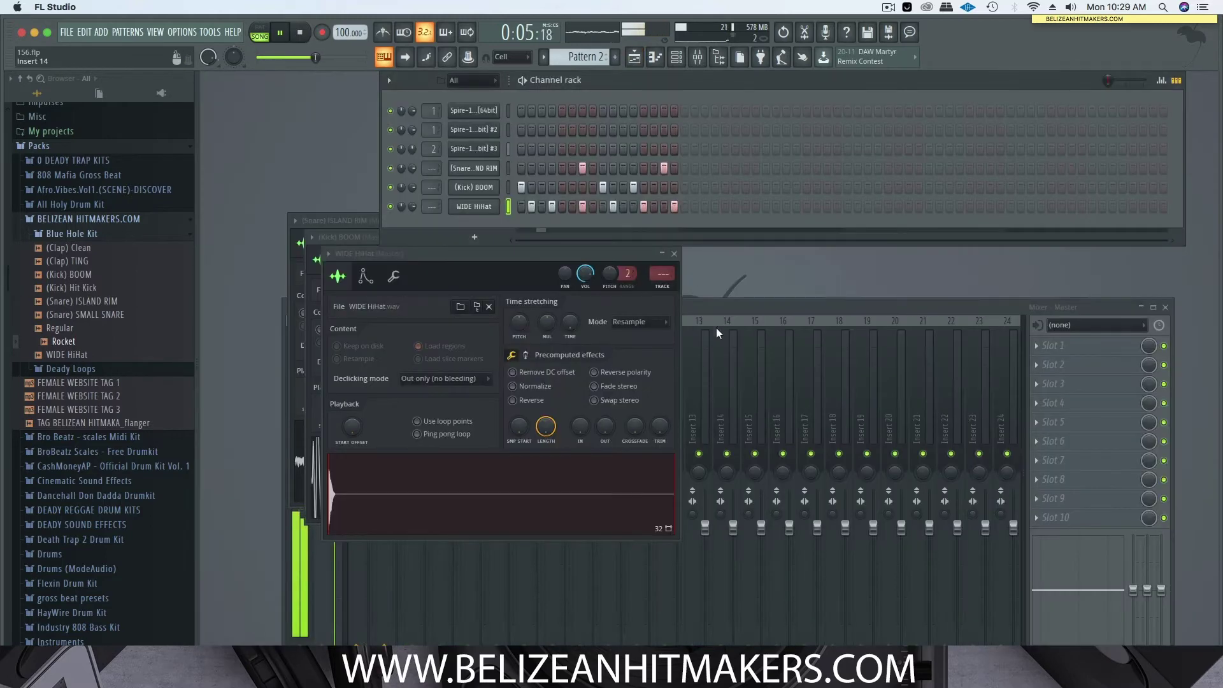
key("space")
Step: Lower the Insert 1 and Insert 2 mixer faders and play the song to check the balance with the drums
left_click(675, 319)
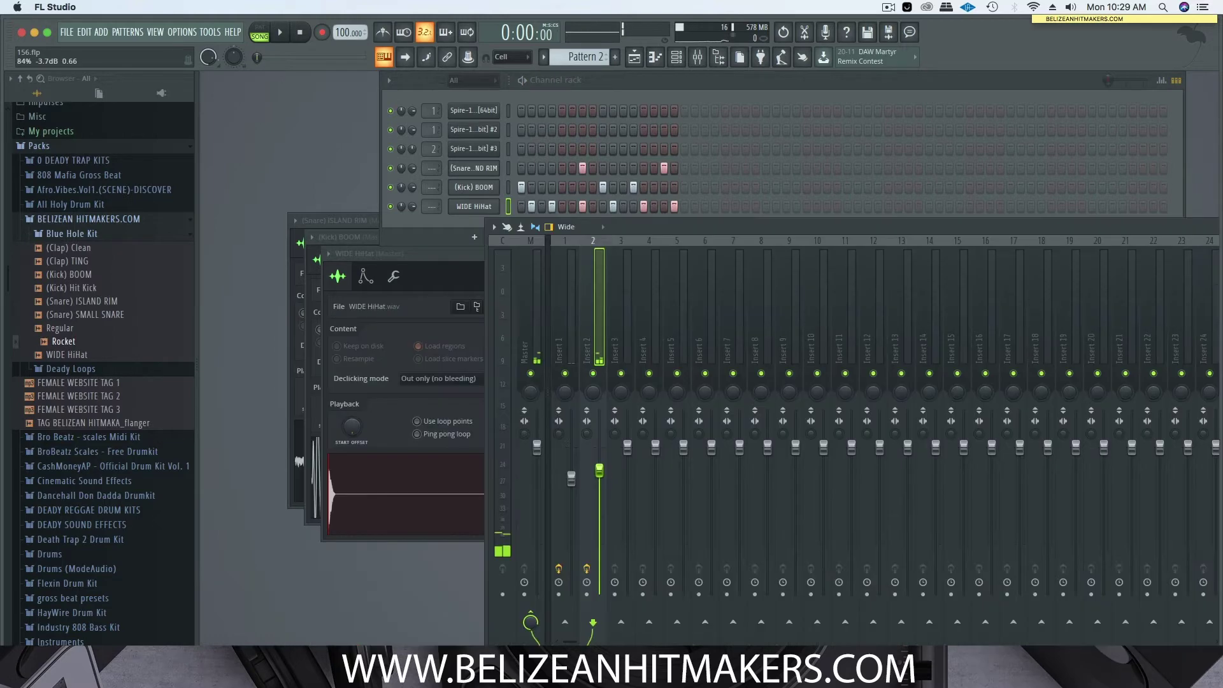
left_click(571, 479)
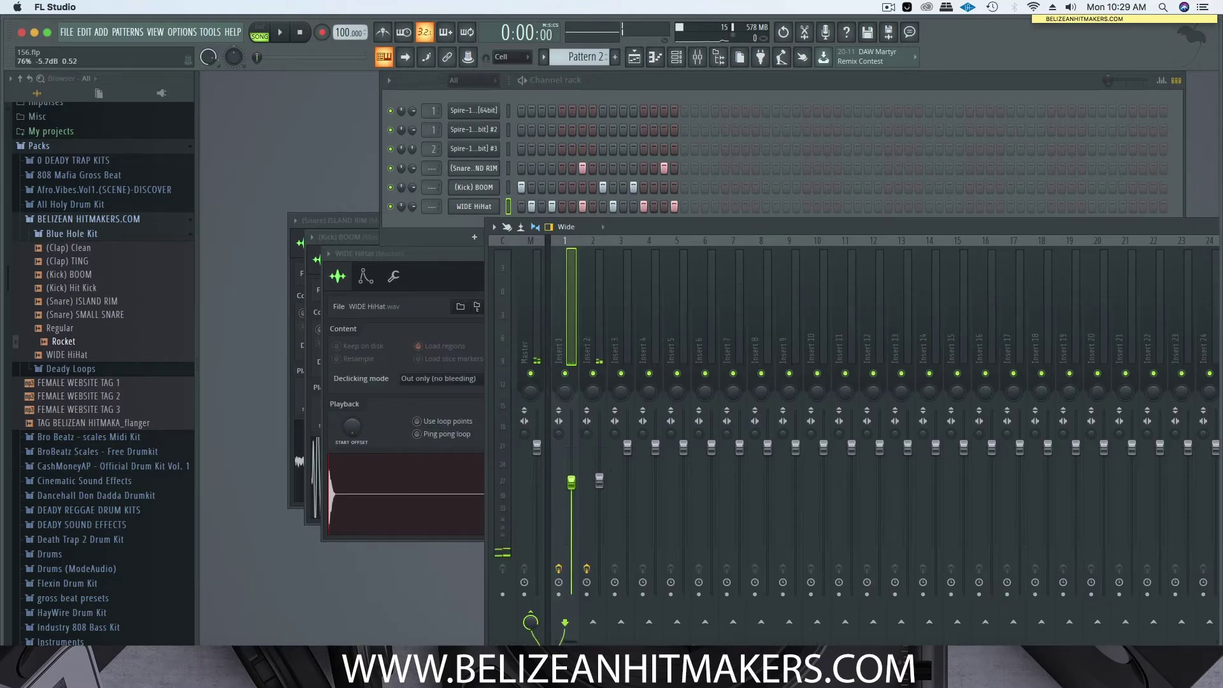
left_click_drag(598, 480, 572, 490)
left_click(599, 488)
left_click(633, 87)
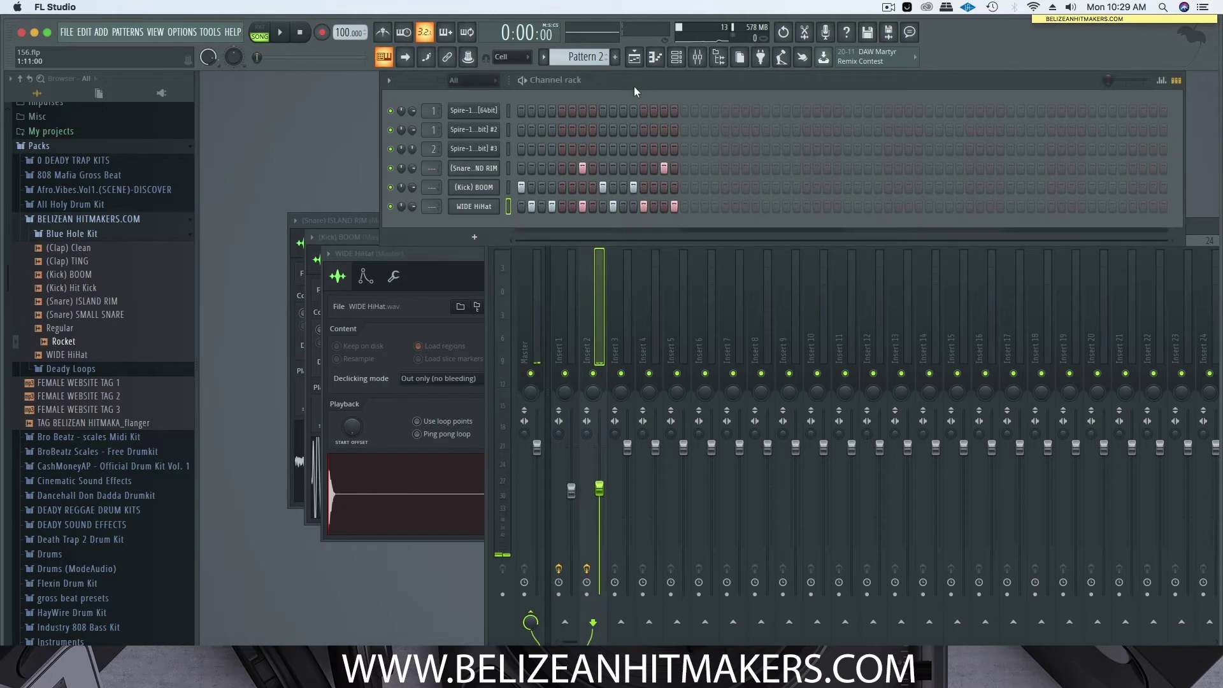
key("space")
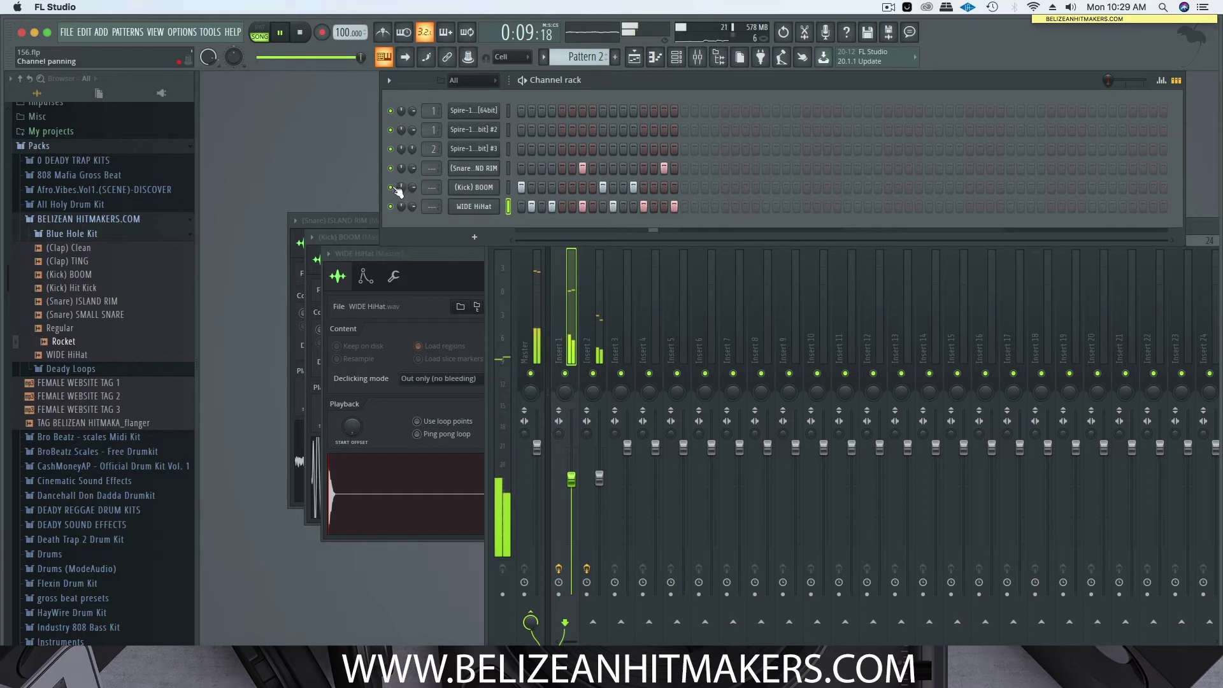
key("space")
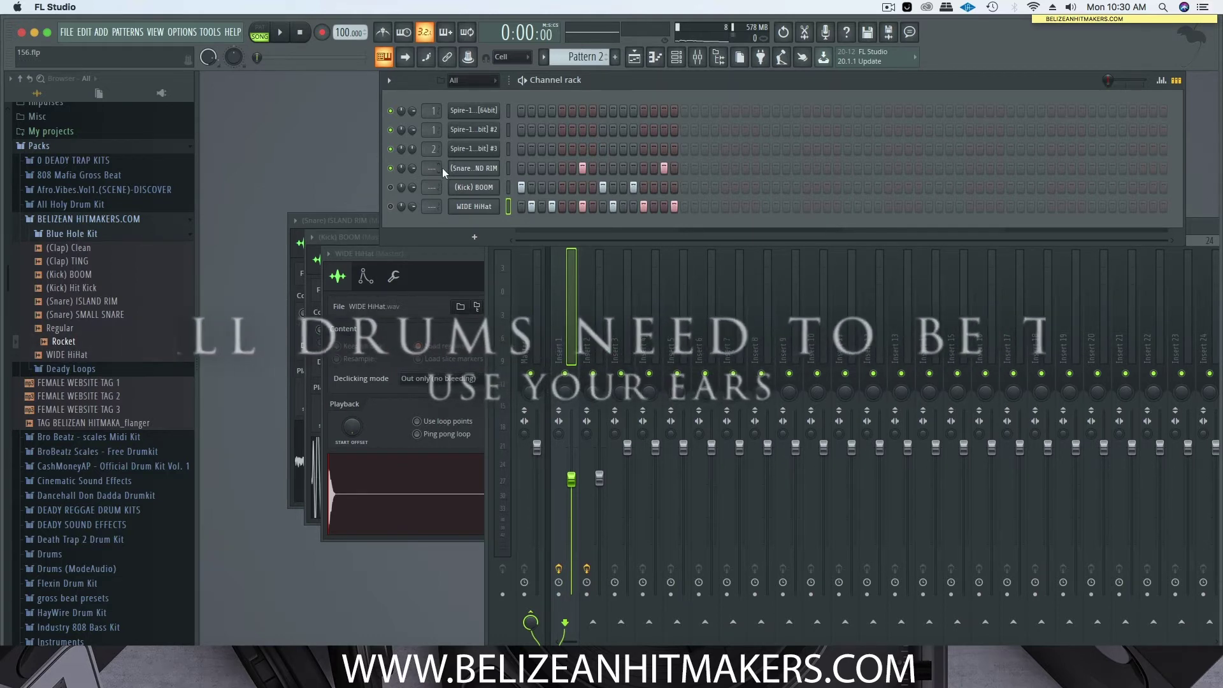
Step: Show the ISLAND RIM snare channel's miscellaneous functions with the root note keyboard, and listen to the snare in the song
left_click(463, 171)
left_click_drag(324, 224, 410, 311)
left_click(418, 327)
left_click(447, 327)
key("space")
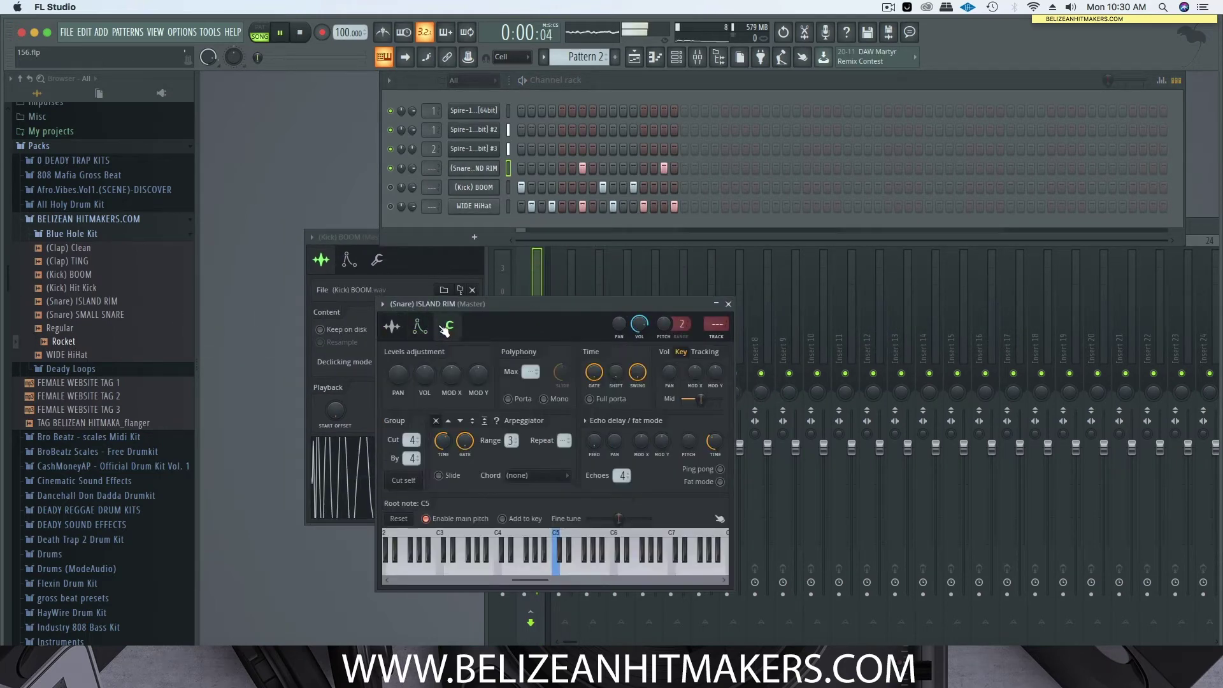
key("space")
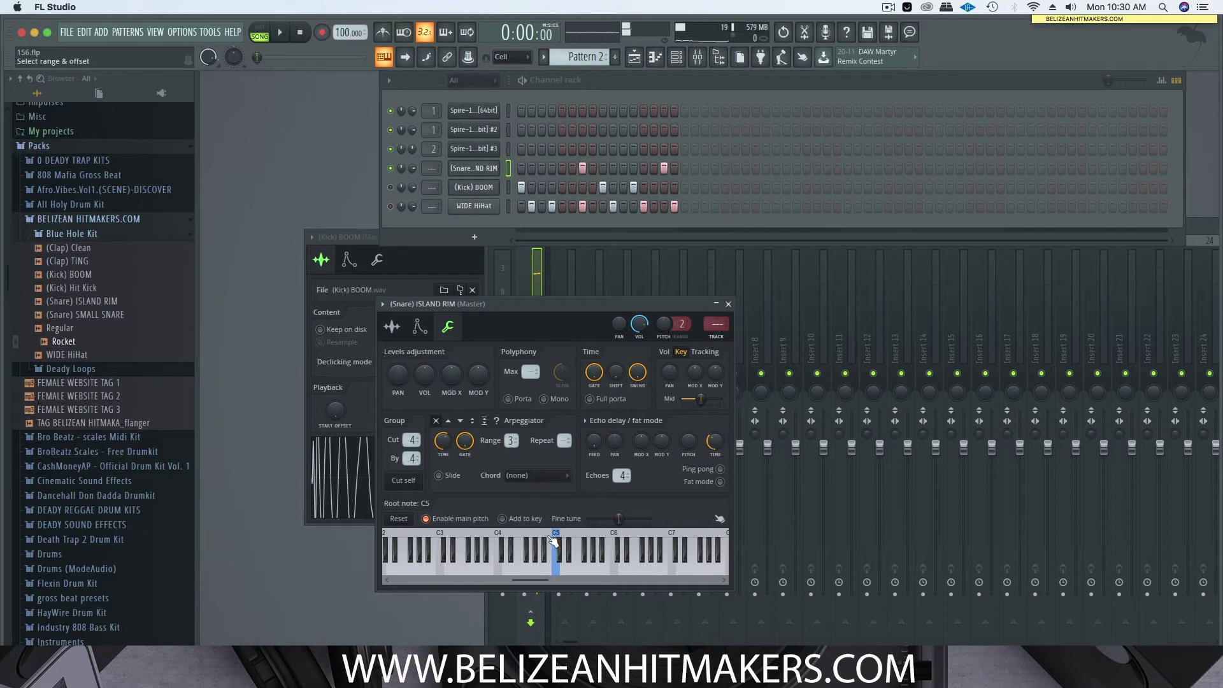
Step: Tune the ISLAND RIM snare by ear, trying root note A#4 and settling on D5
left_click(558, 541)
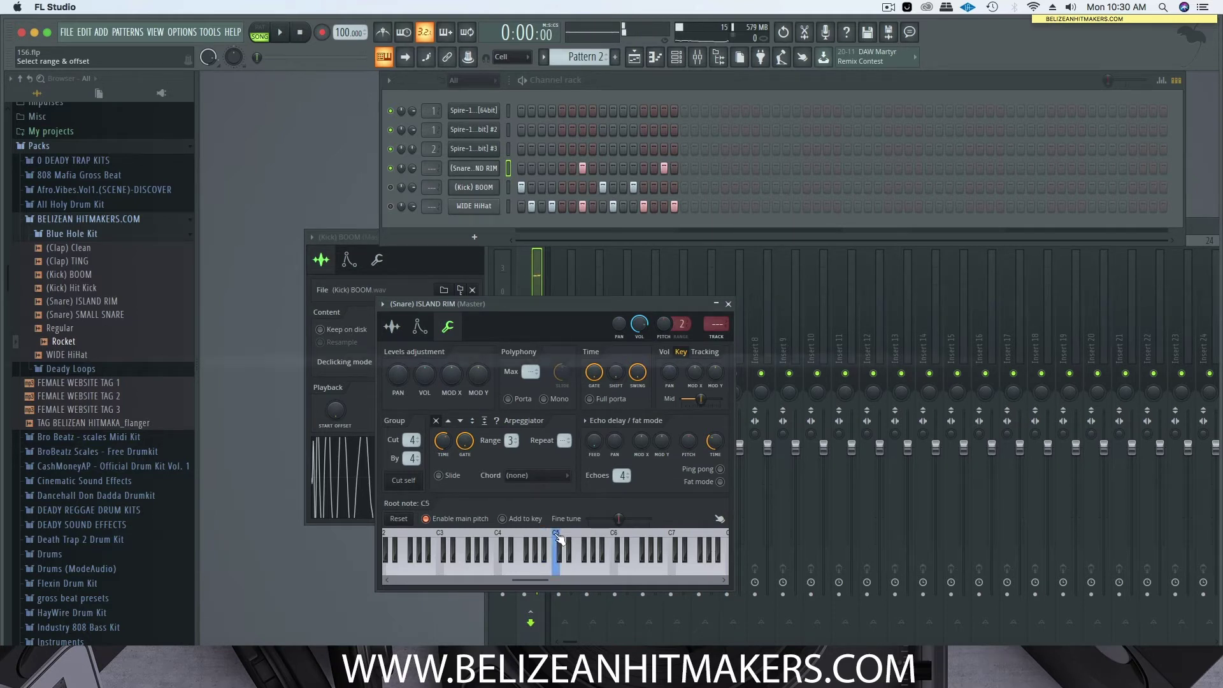
key("space")
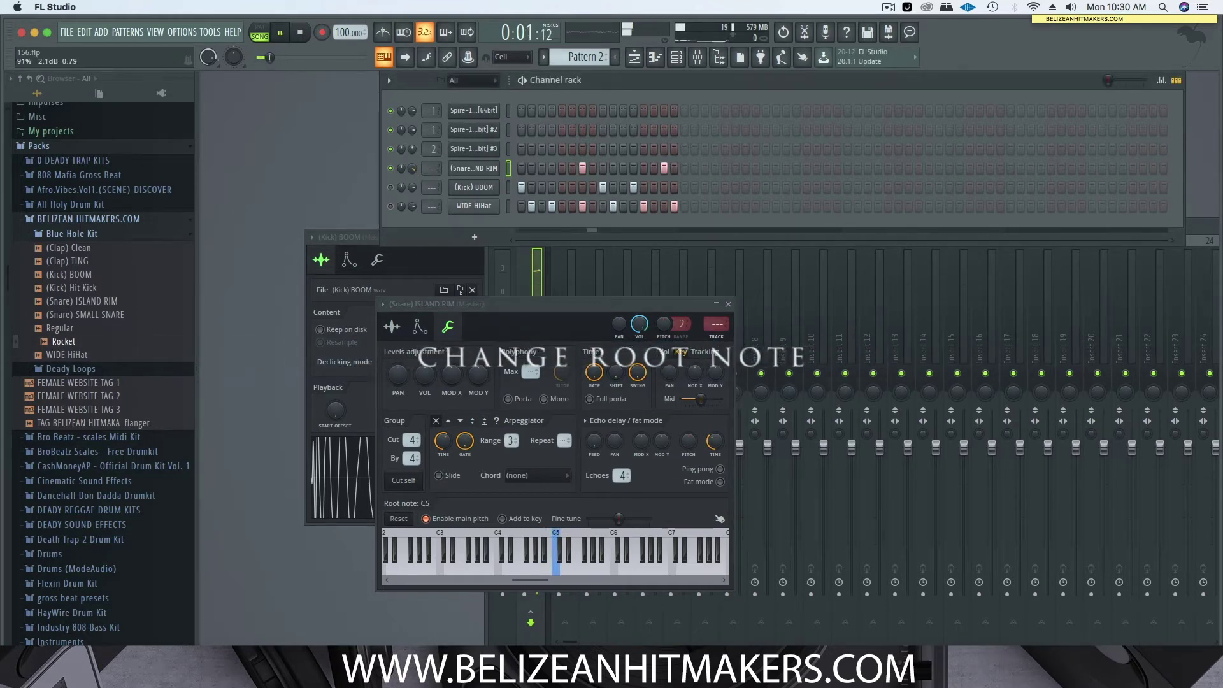
left_click(543, 545)
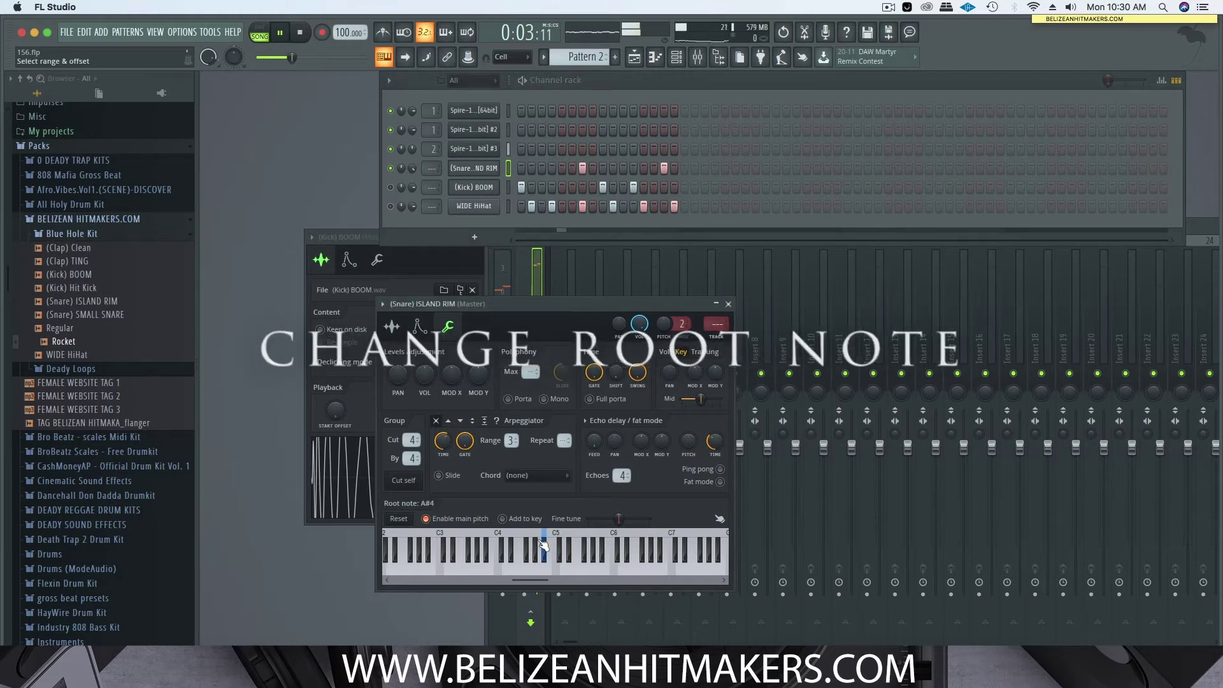
key("space")
left_click(560, 542)
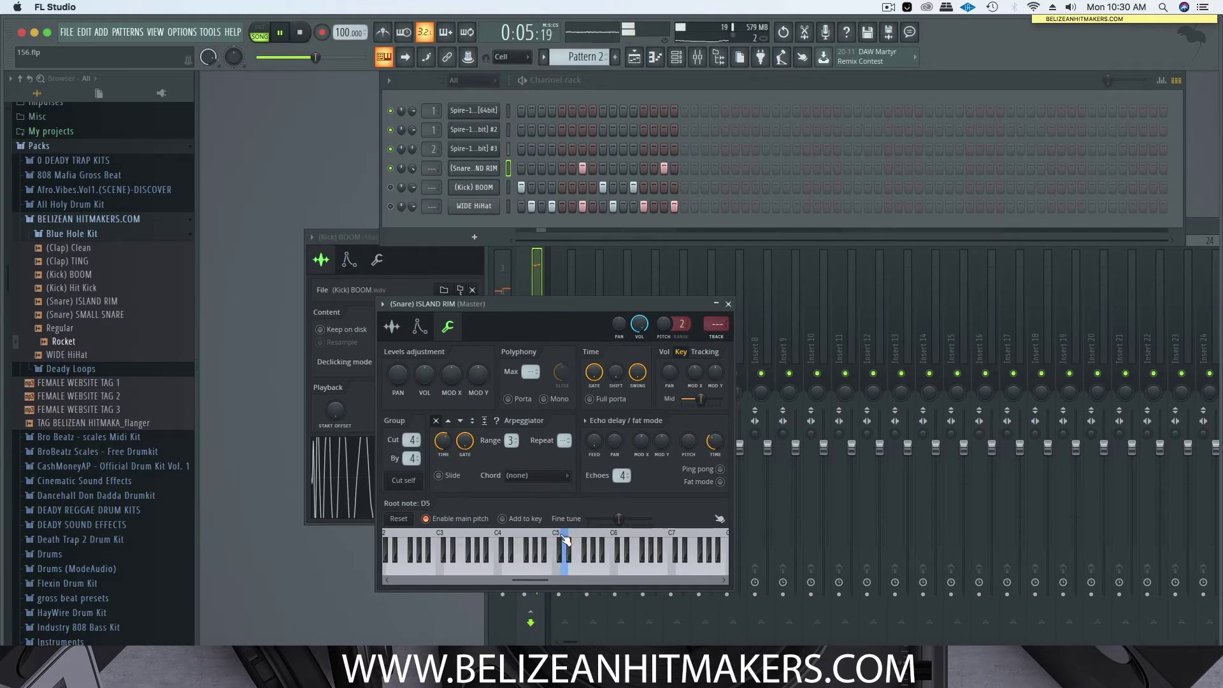
Step: Close the ISLAND RIM snare settings and play the song again to hear the tuned snare with the melody
left_click(728, 304)
key("space")
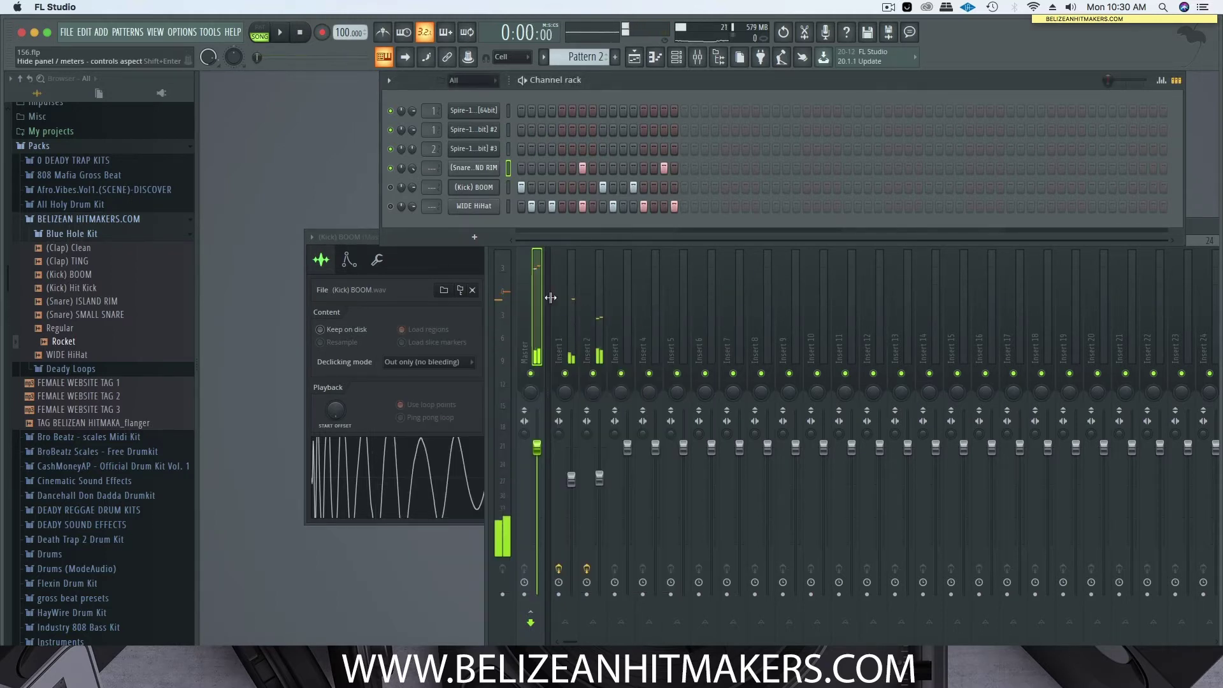
key("space")
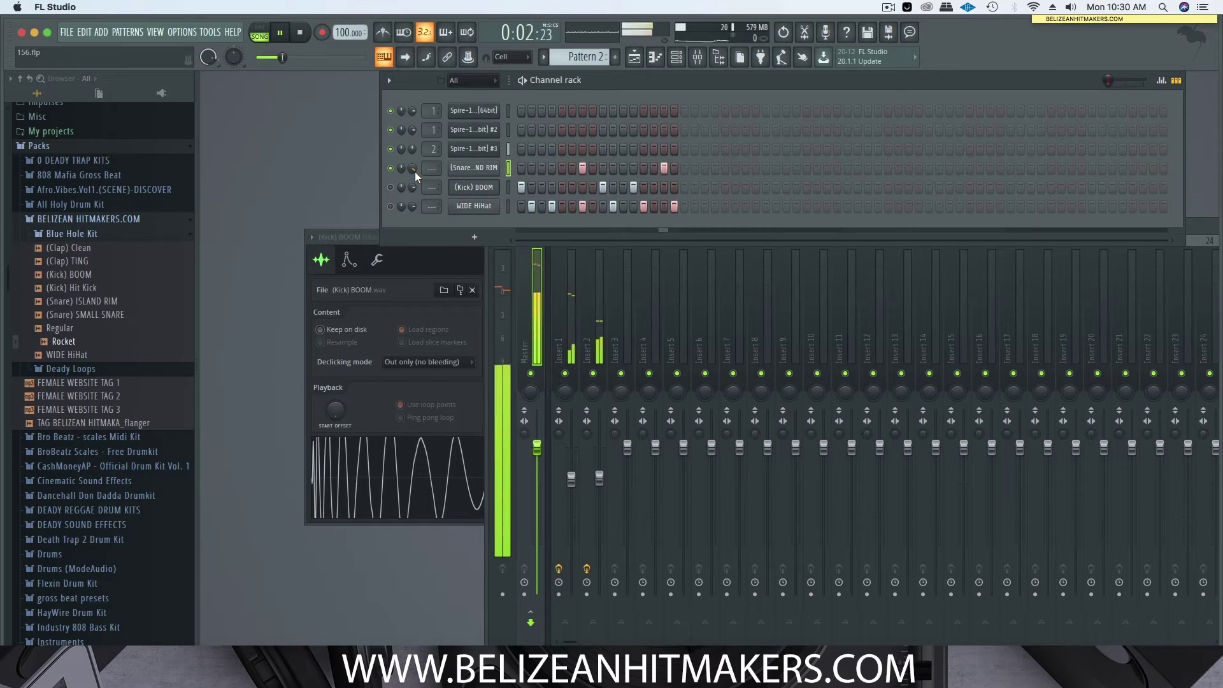
key("space")
Step: Load Edison in the first effect slot of the Master mixer track and open the SMALL SNARE sample in it
left_click(1034, 220)
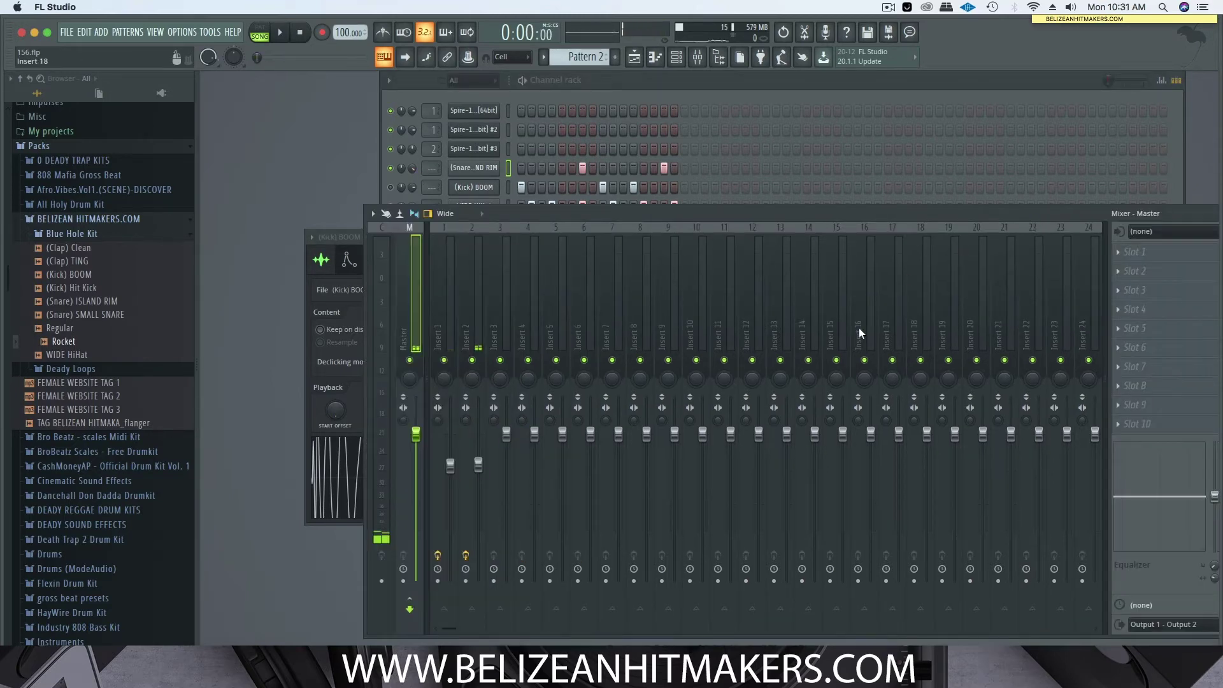
left_click_drag(976, 213, 900, 216)
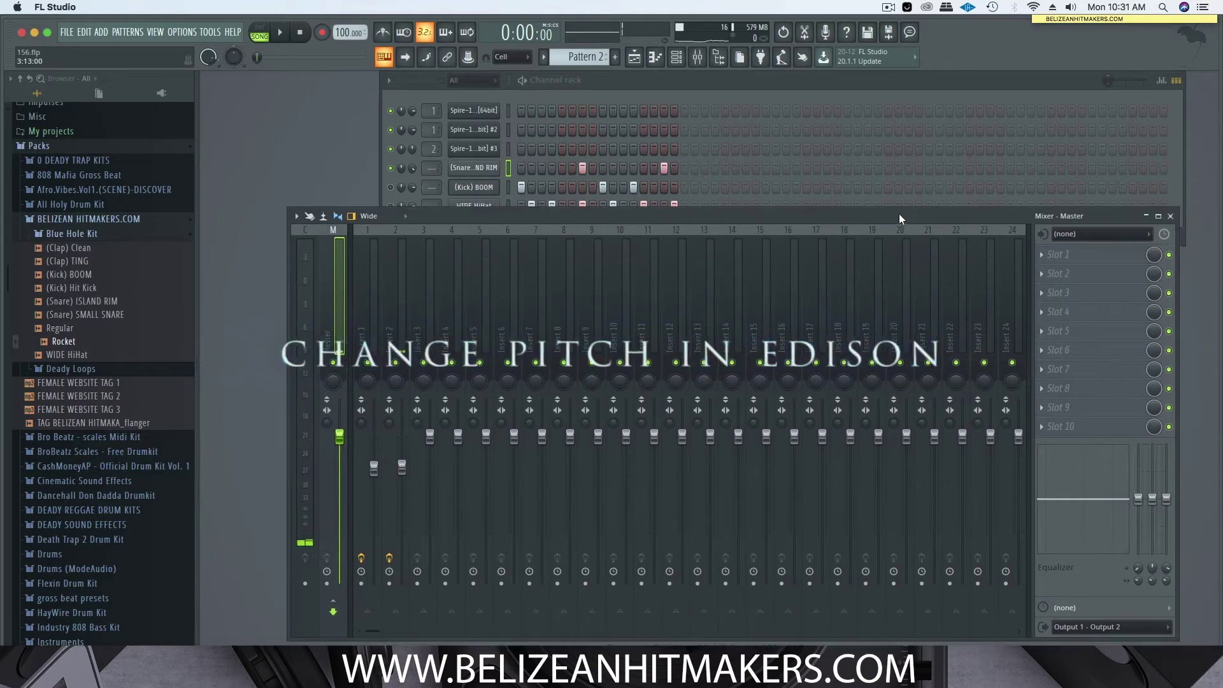
left_click(1061, 254)
mouse_move(113, 142)
left_click(171, 137)
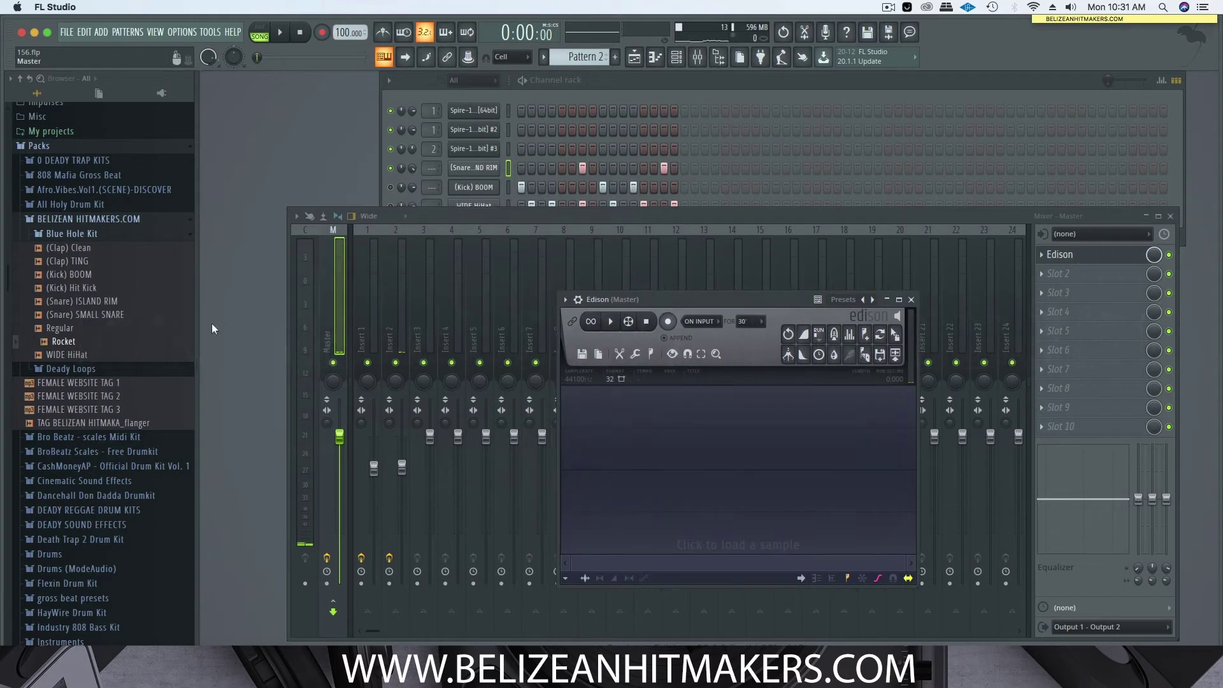
left_click_drag(88, 314, 572, 437)
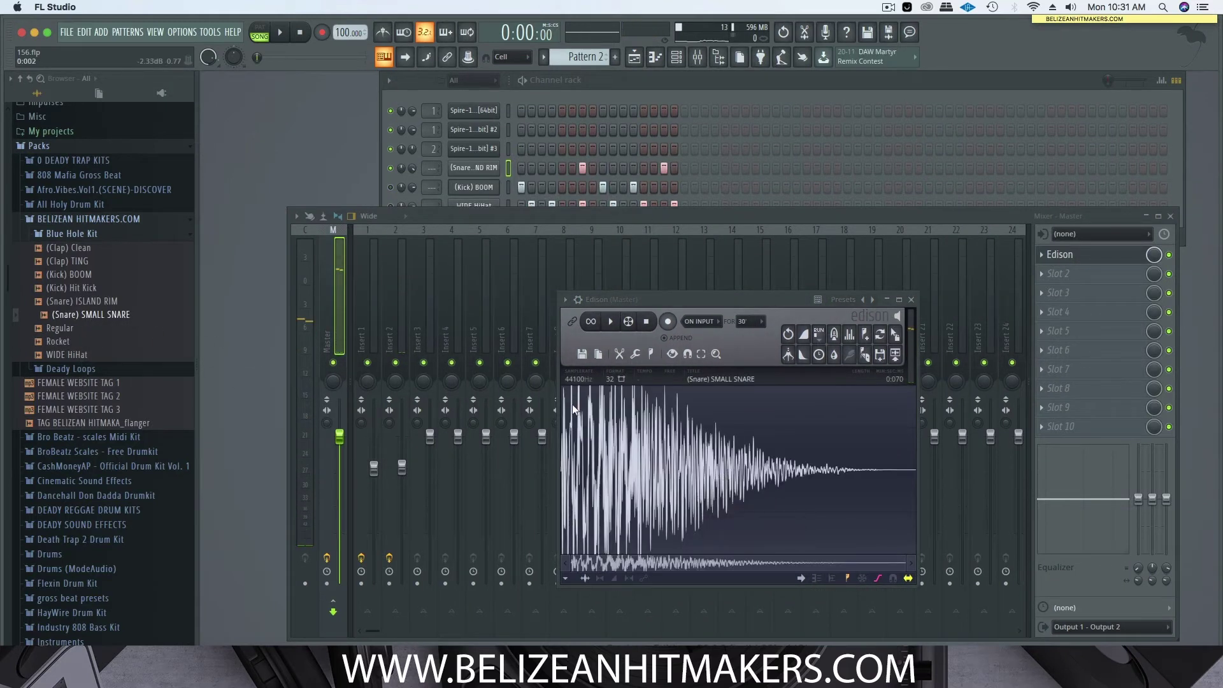
Step: Apply Edison's pitch shift tool to the SMALL SNARE sample and place the sample in the playlist as an audio clip
left_click(833, 355)
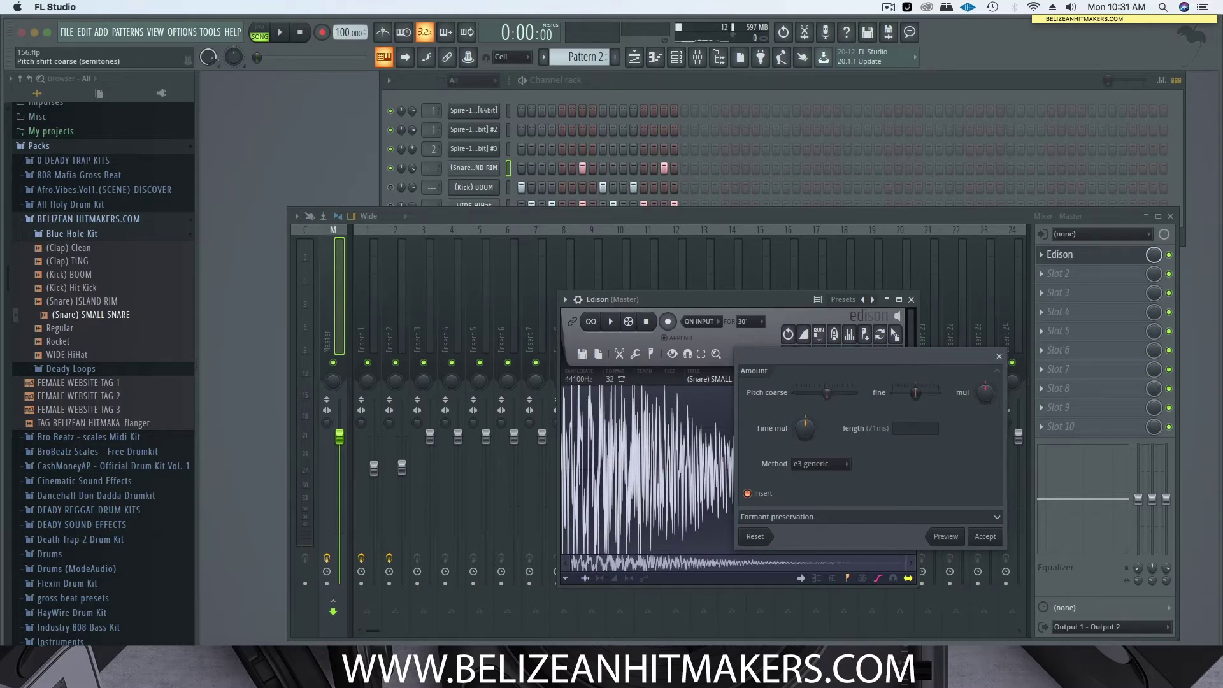
left_click(985, 536)
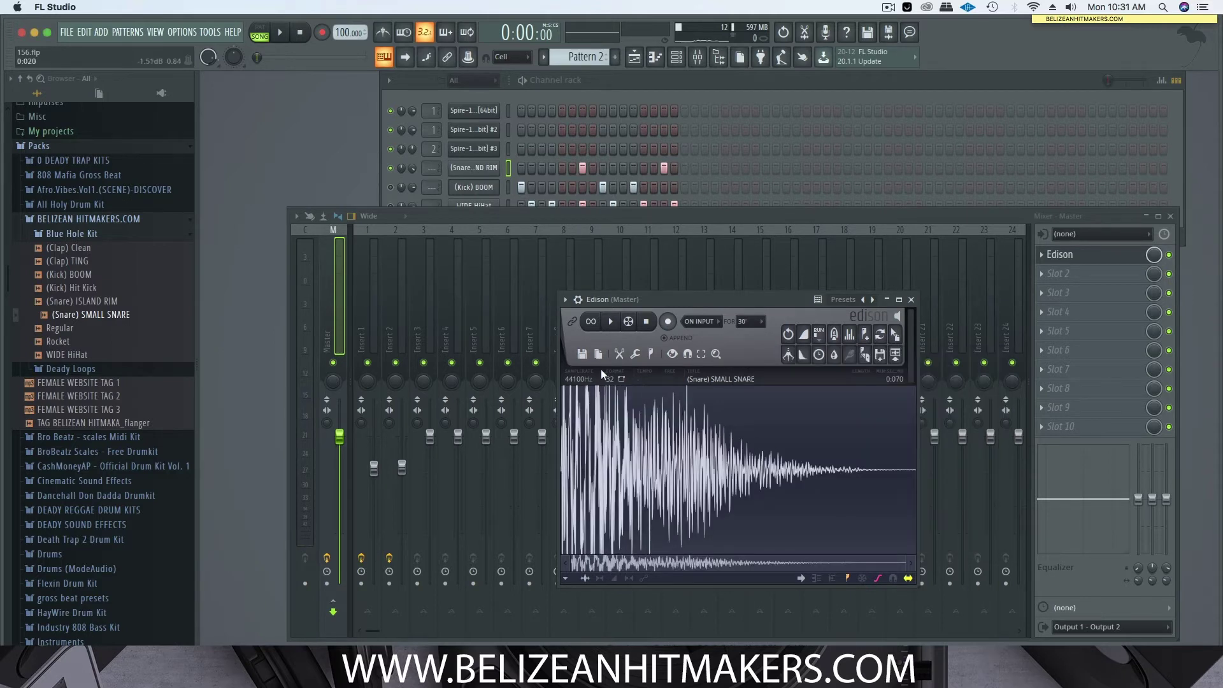
left_click(611, 323)
left_click(807, 356)
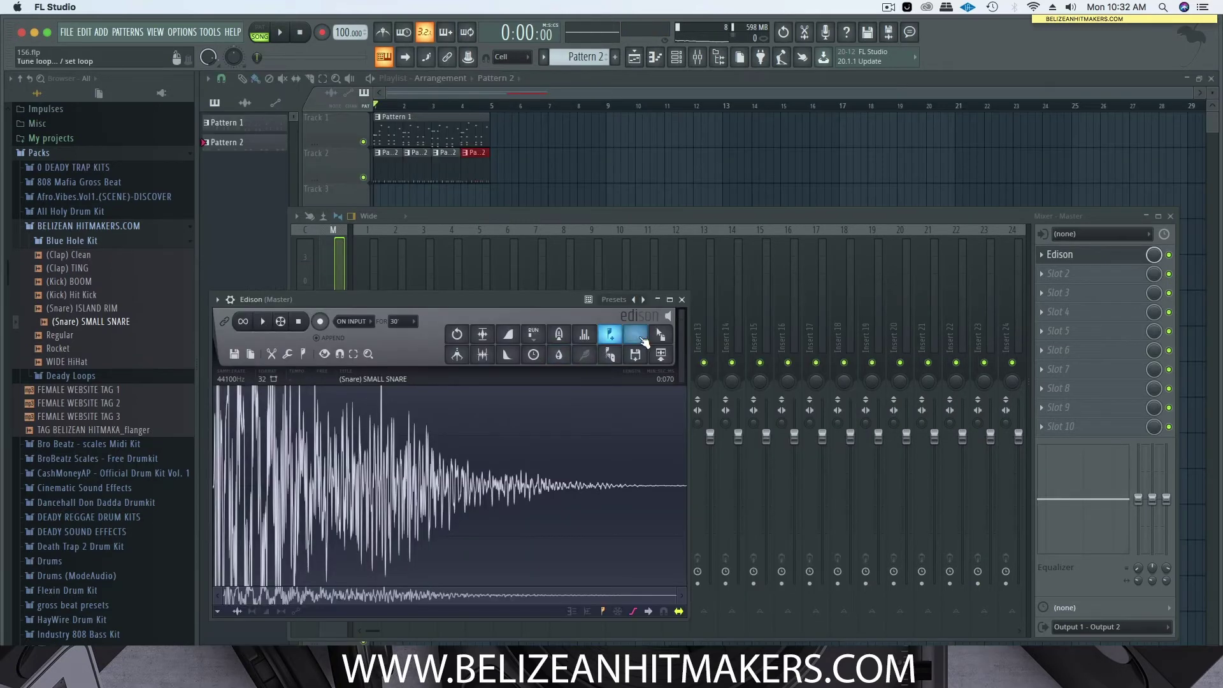
left_click_drag(656, 336, 500, 191)
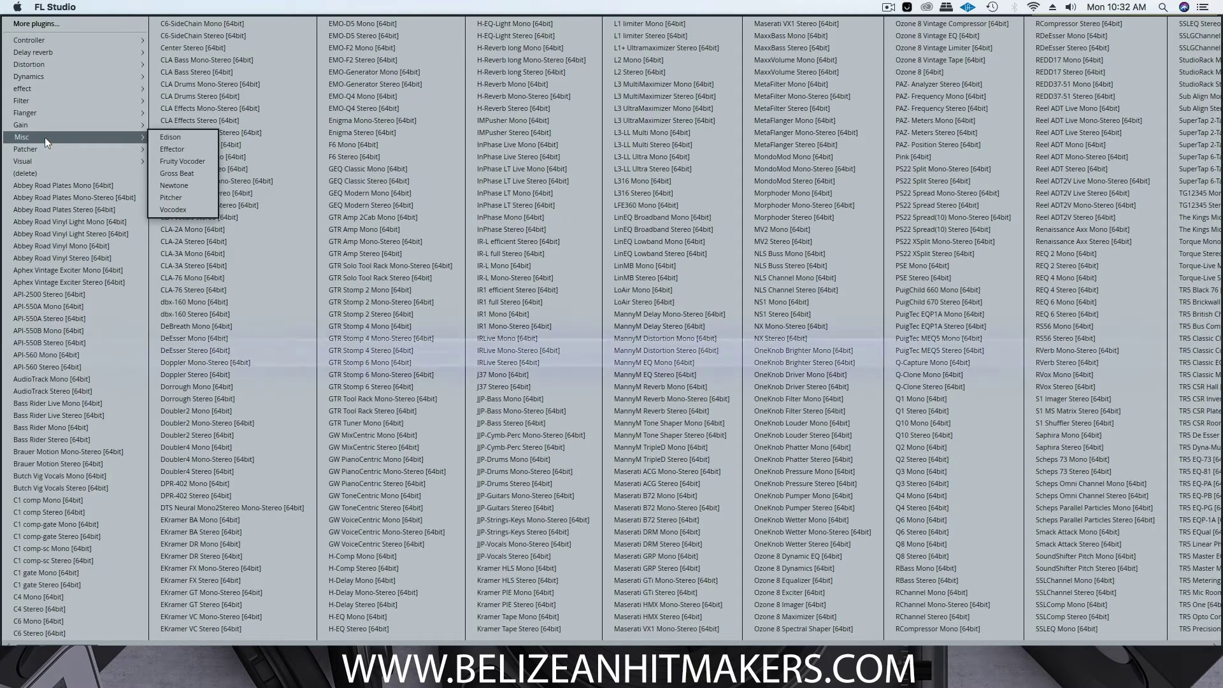
Step: Load Newtone in the Master track's second effect slot and open the SMALL SNARE sample in it, showing its note
left_click(185, 185)
left_click_drag(262, 118, 706, 335)
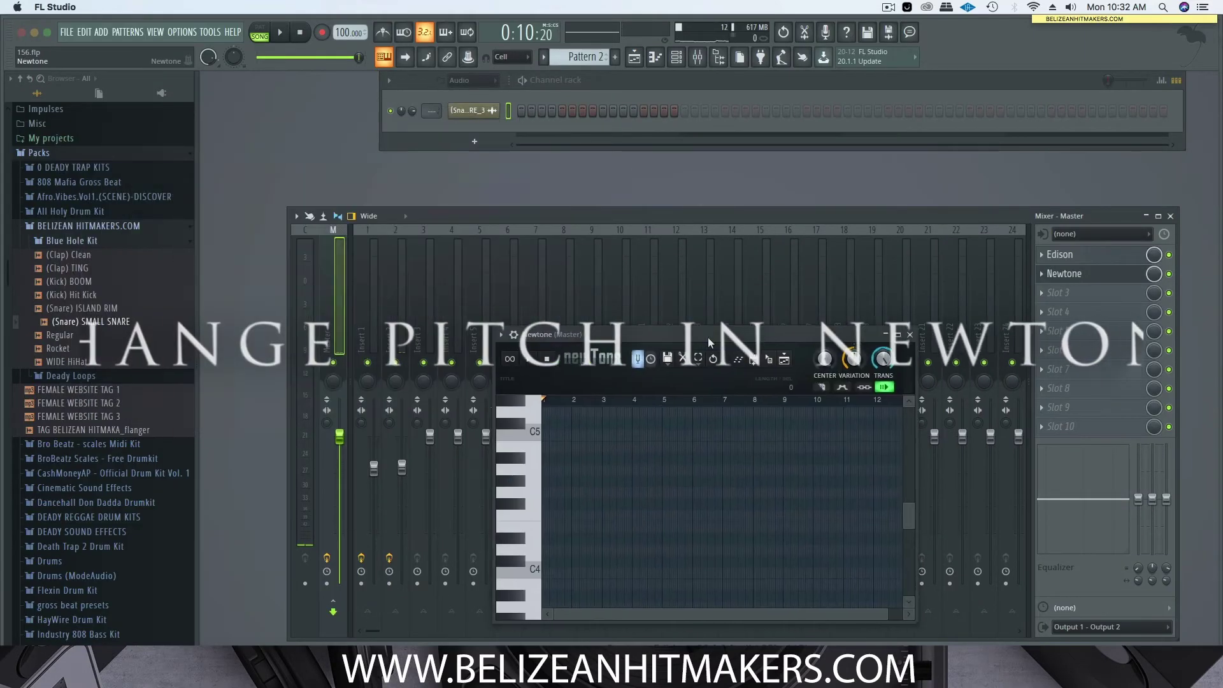
left_click_drag(79, 325, 565, 470)
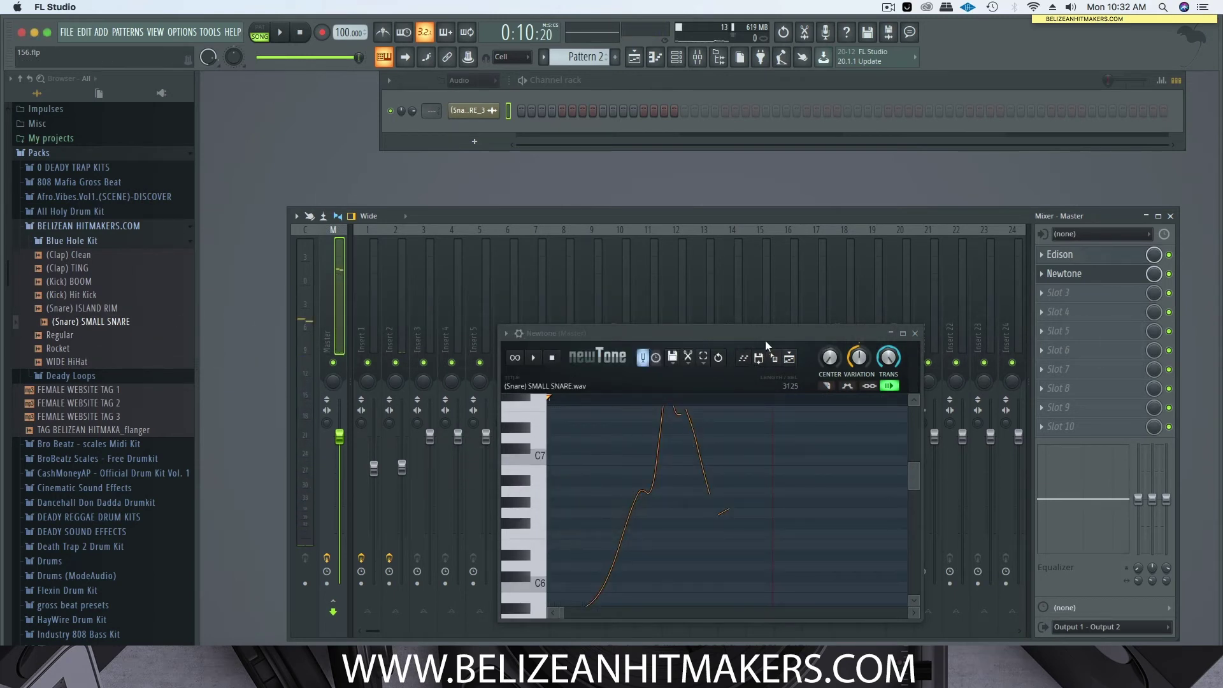
left_click_drag(766, 340, 746, 286)
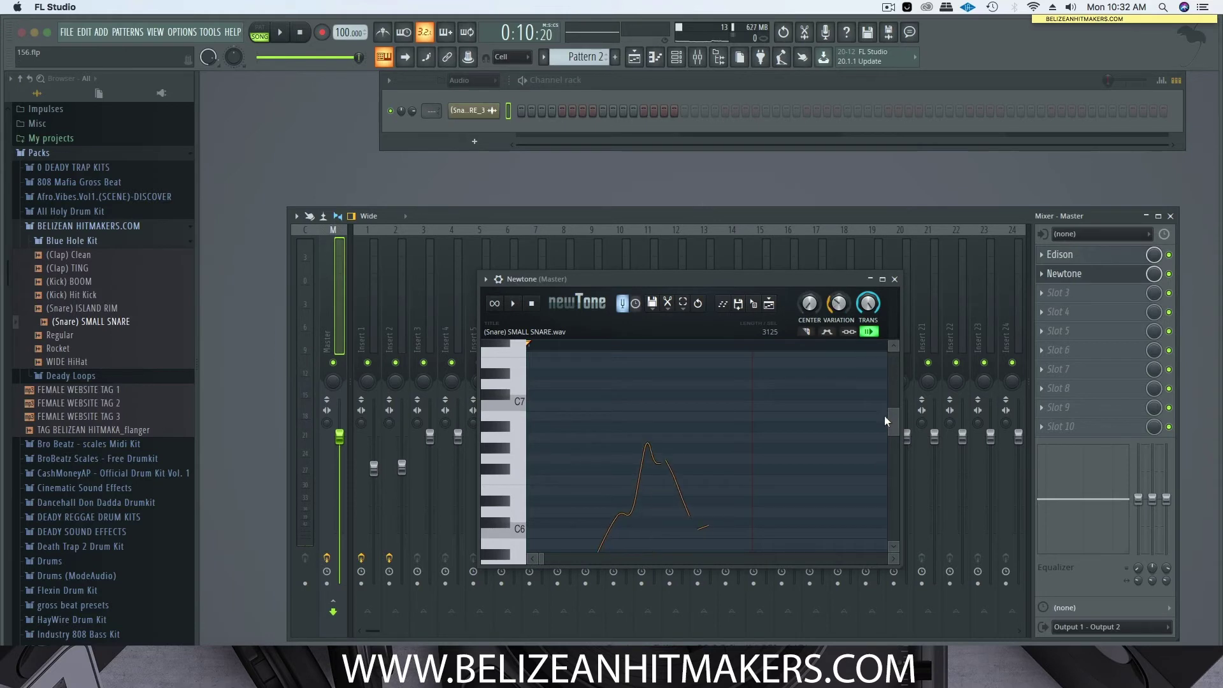
left_click_drag(893, 426, 710, 466)
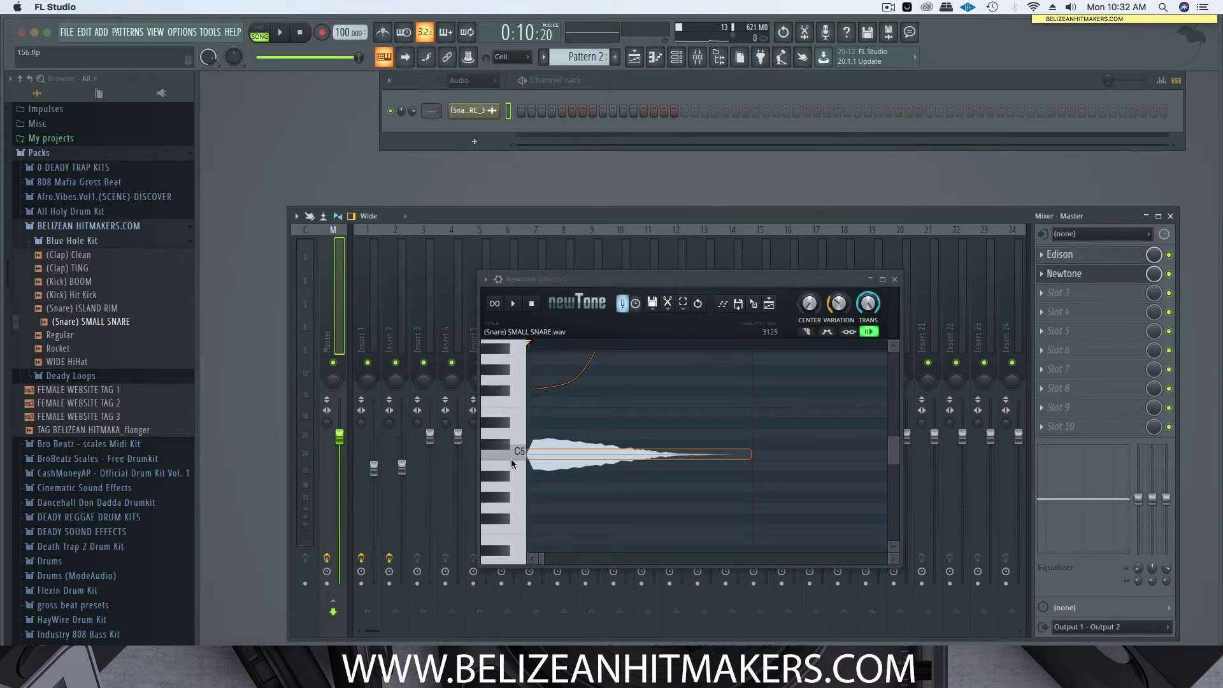
Step: Move the SMALL SNARE note to several pitches in Newtone and play each one, ending on F#4
scroll(518, 490, "down", 3)
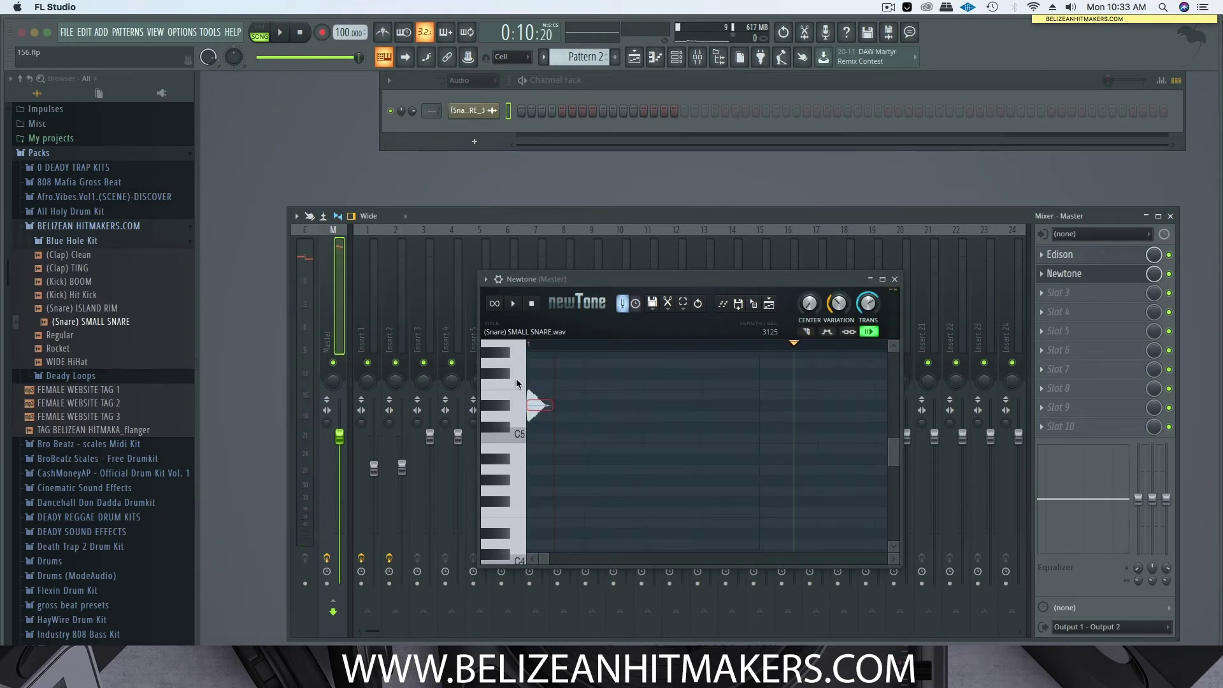
left_click(513, 305)
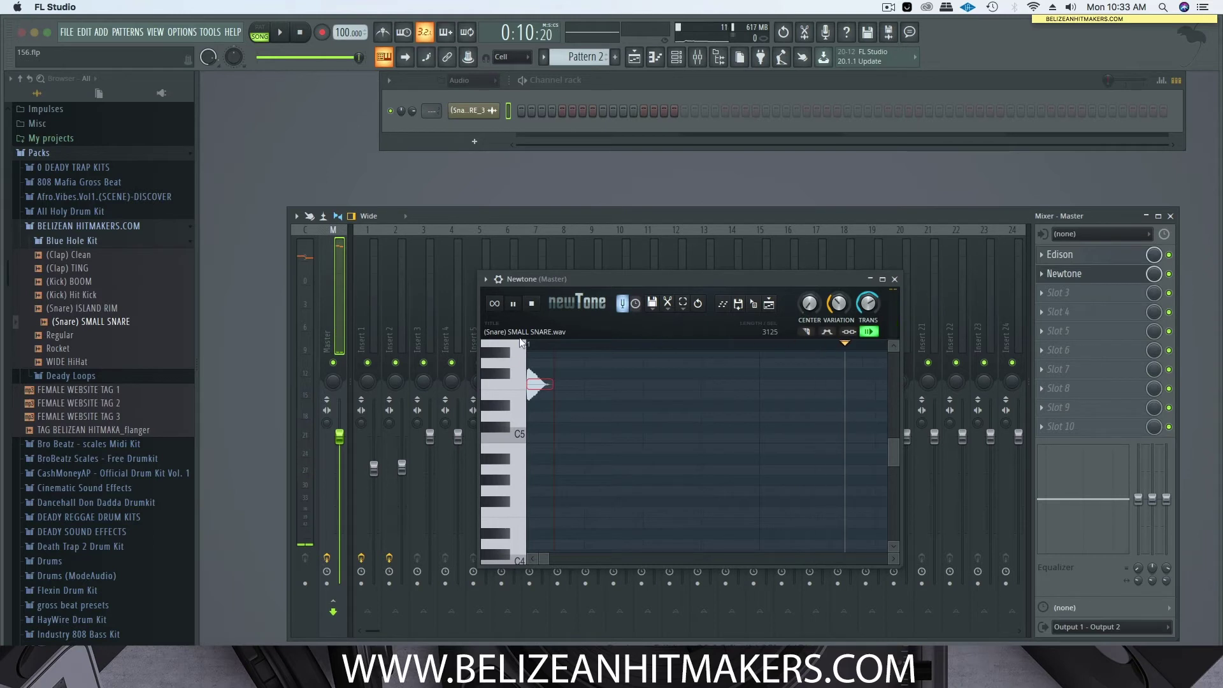
left_click(533, 304)
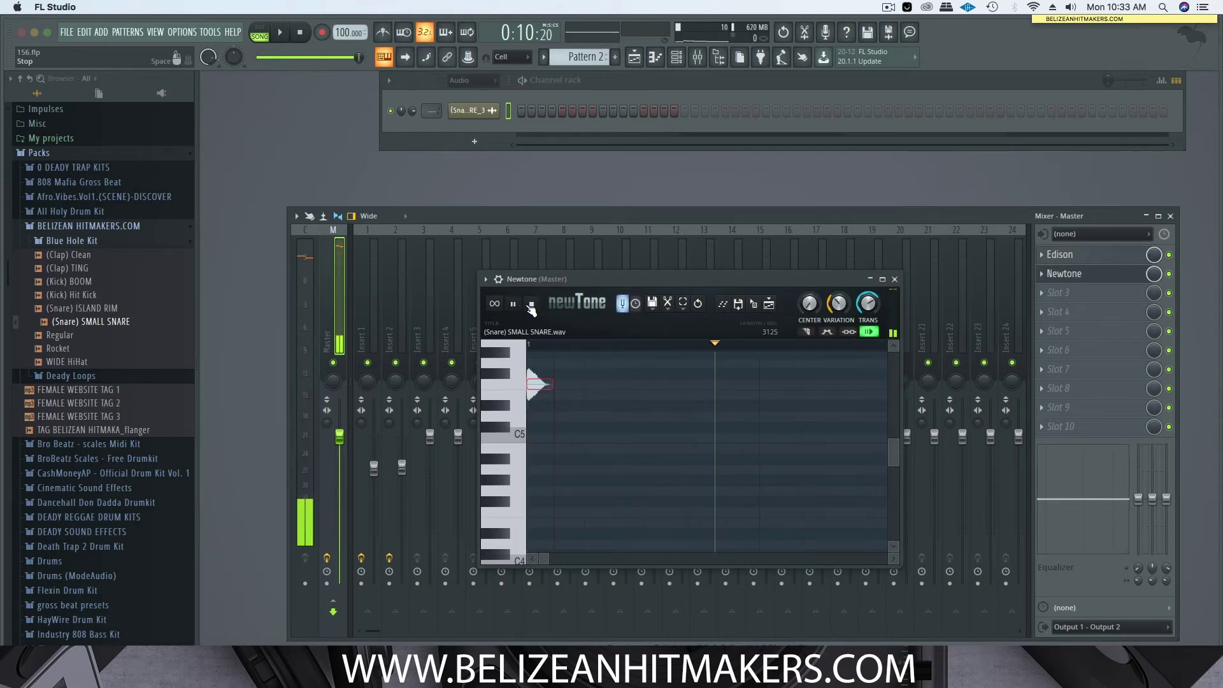
left_click(511, 508)
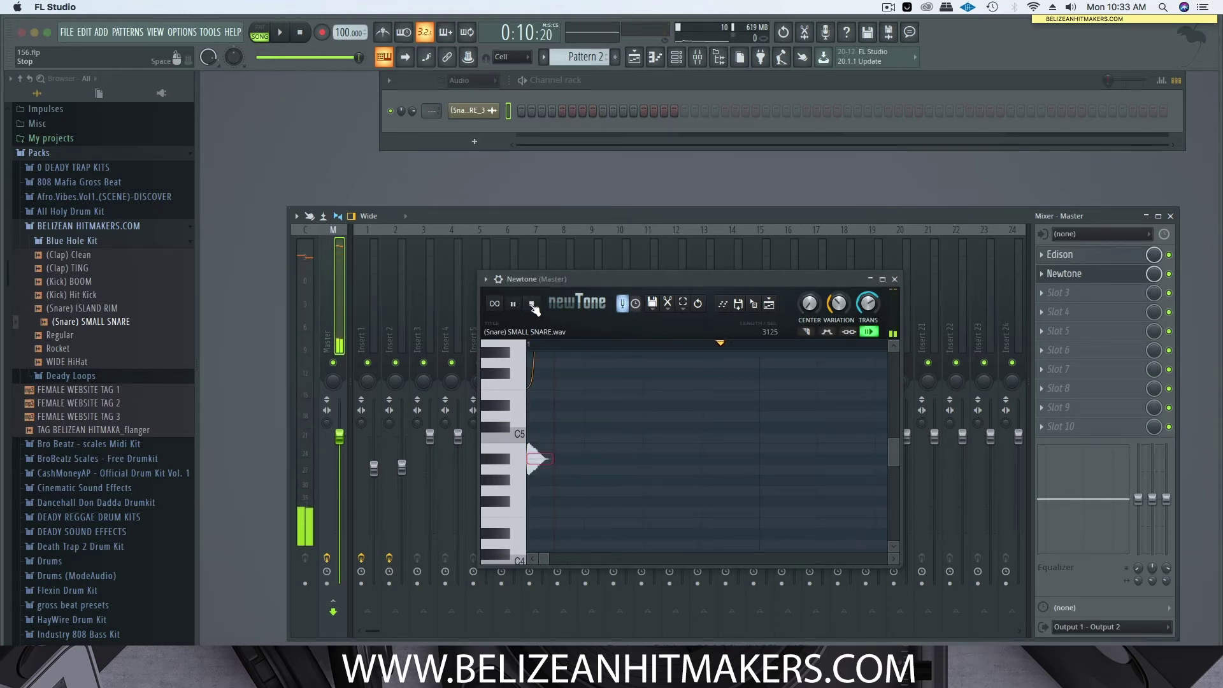
left_click(513, 304)
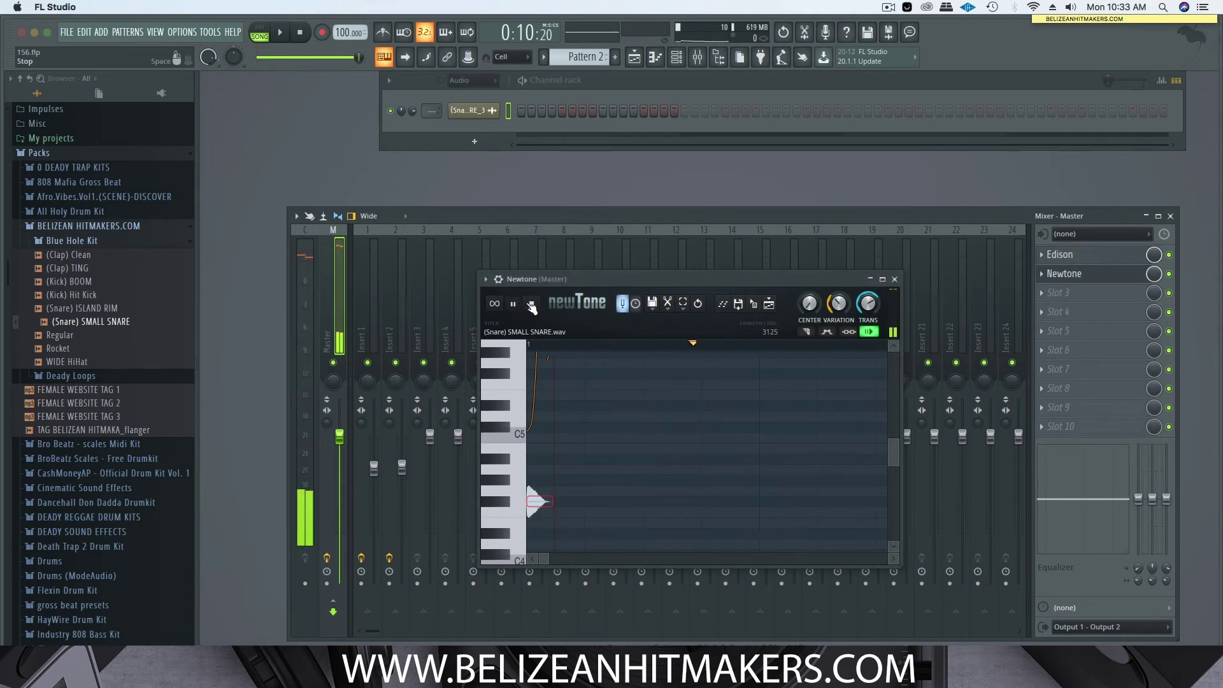
Step: Save the repitched snare as the wave file (Snare) SMALL SNARE 2 in the Blue Hole Kit folder and close Newtone
left_click(652, 304)
left_click(689, 387)
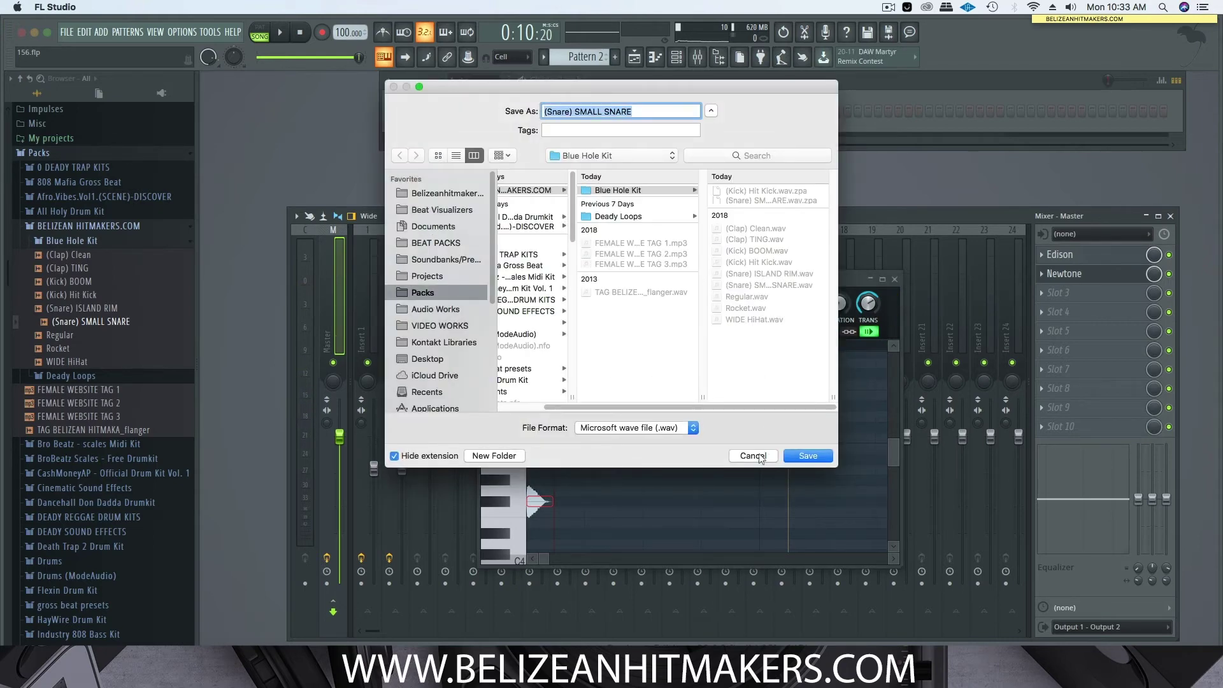
left_click(655, 111)
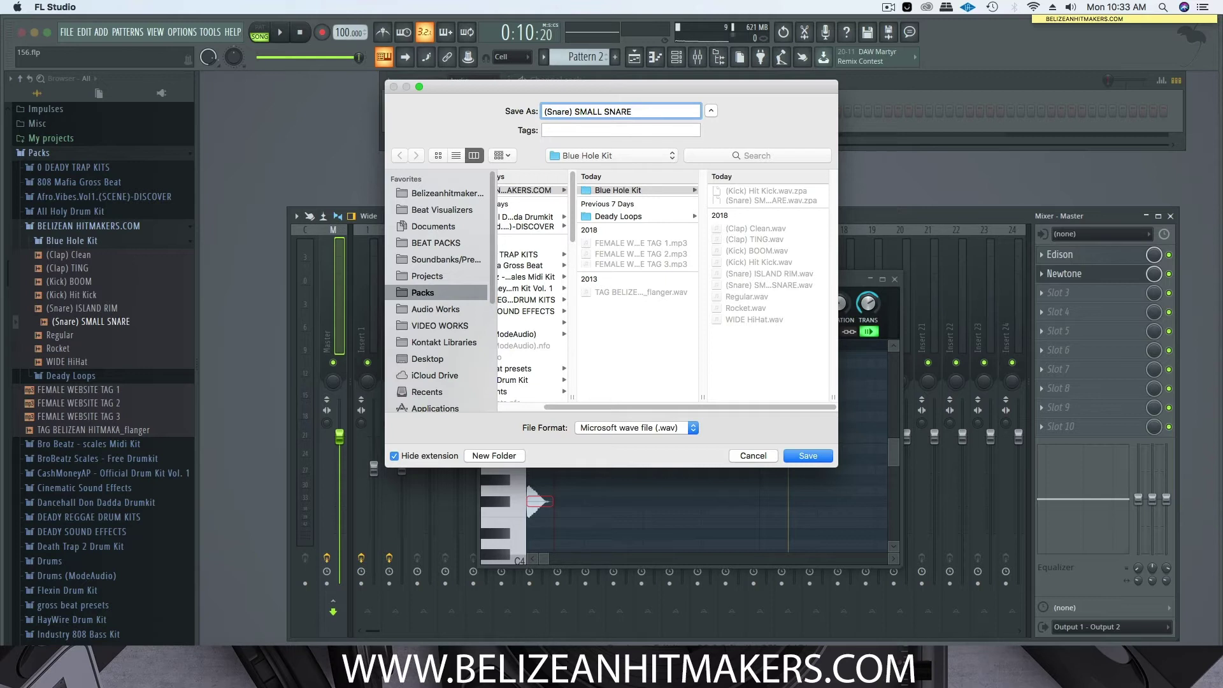
left_click(793, 458)
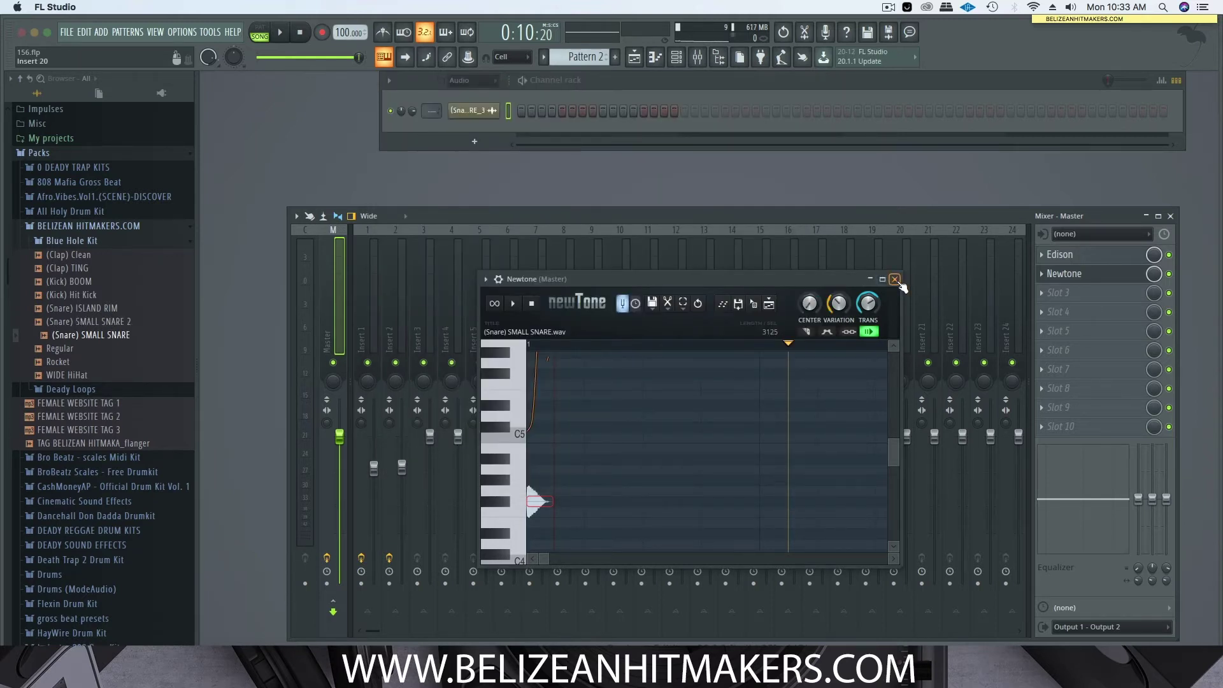
left_click(895, 280)
Step: Add the SMALL SNARE 2 sample to the channel rack as a new channel and delete that channel again
left_click_drag(89, 321, 475, 243)
right_click(474, 245)
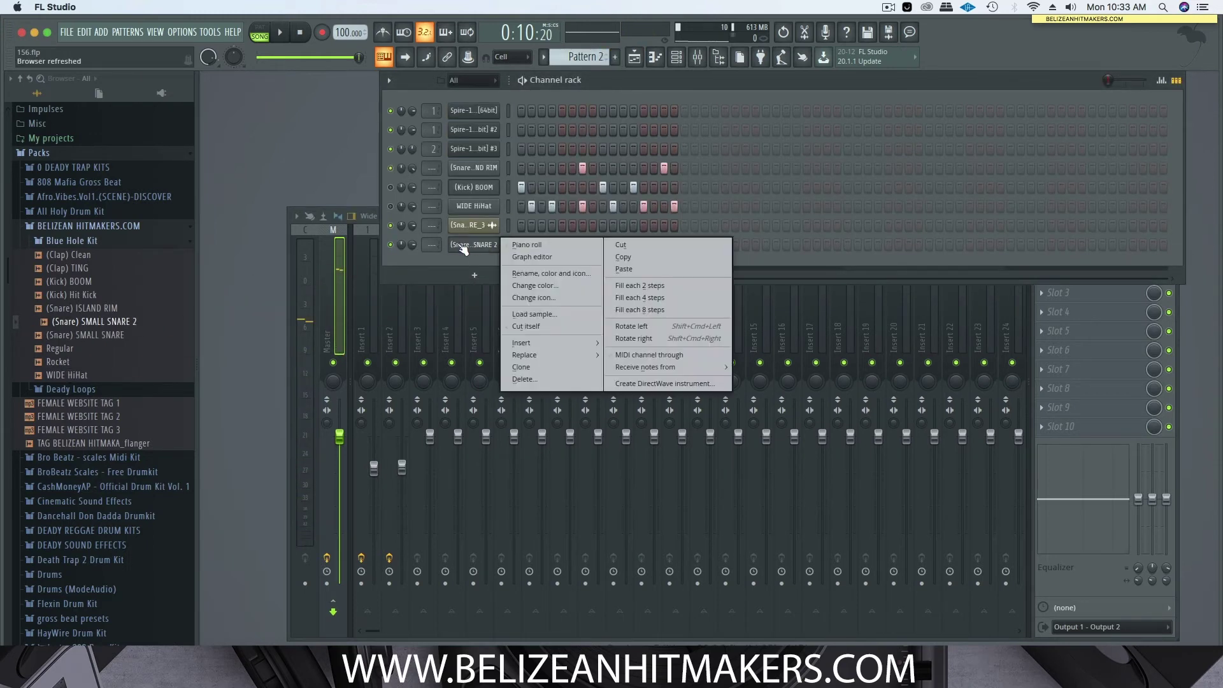
left_click(524, 380)
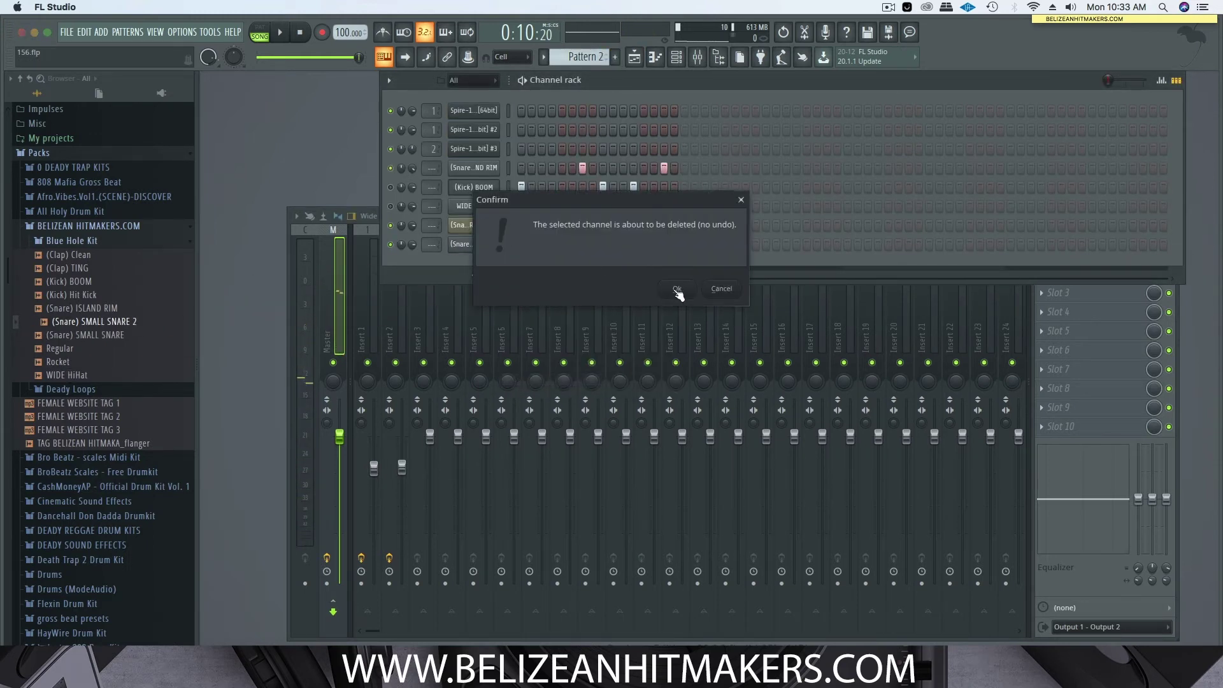
key("Return")
Step: Route the ISLAND RIM snare to mixer track 3 and the unmuted BOOM kick to track 4, playing the song
key("space")
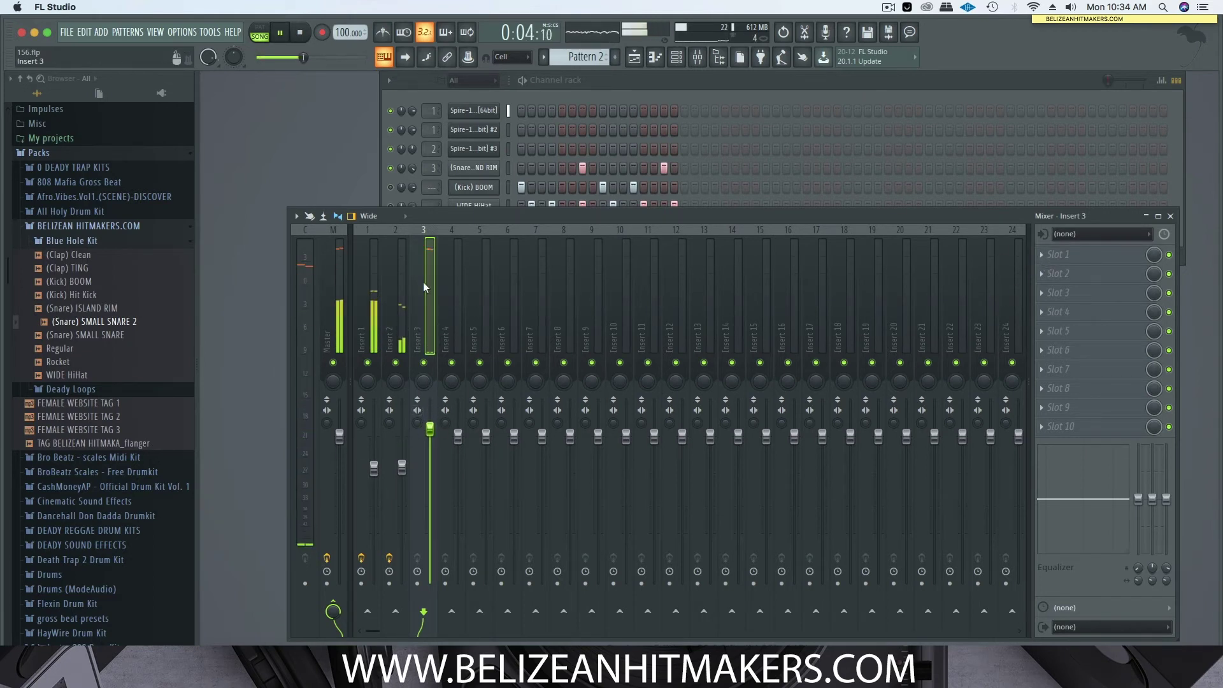
left_click(655, 82)
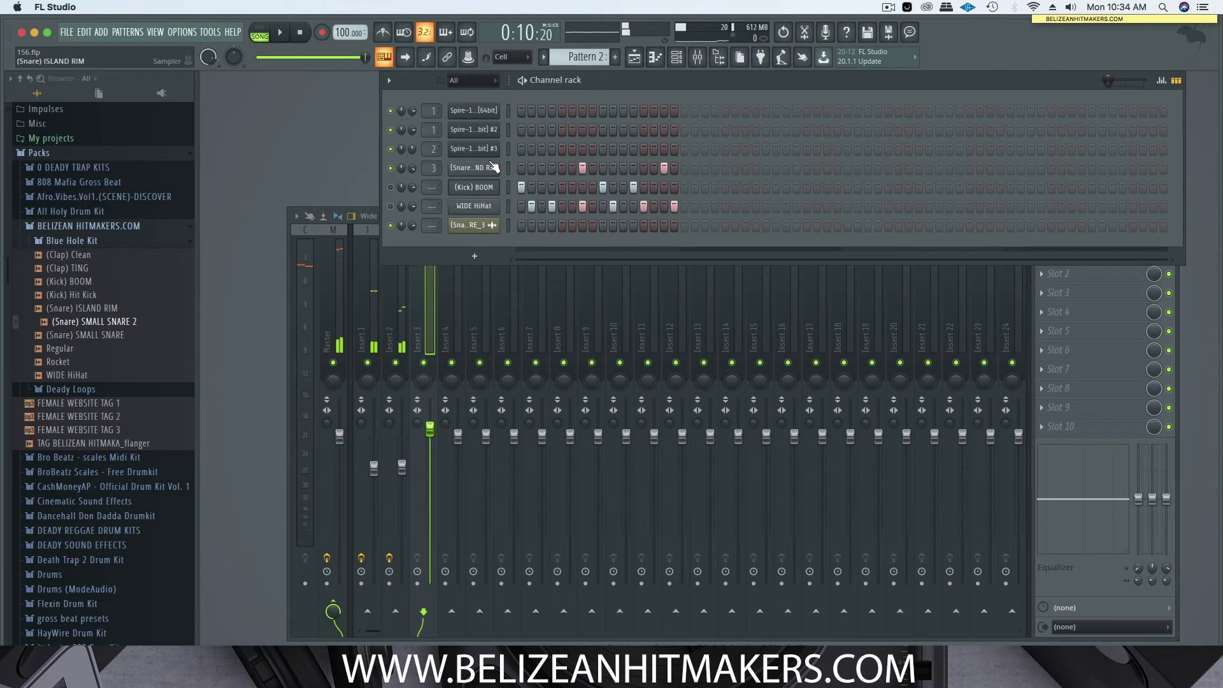
left_click(390, 187)
key("space")
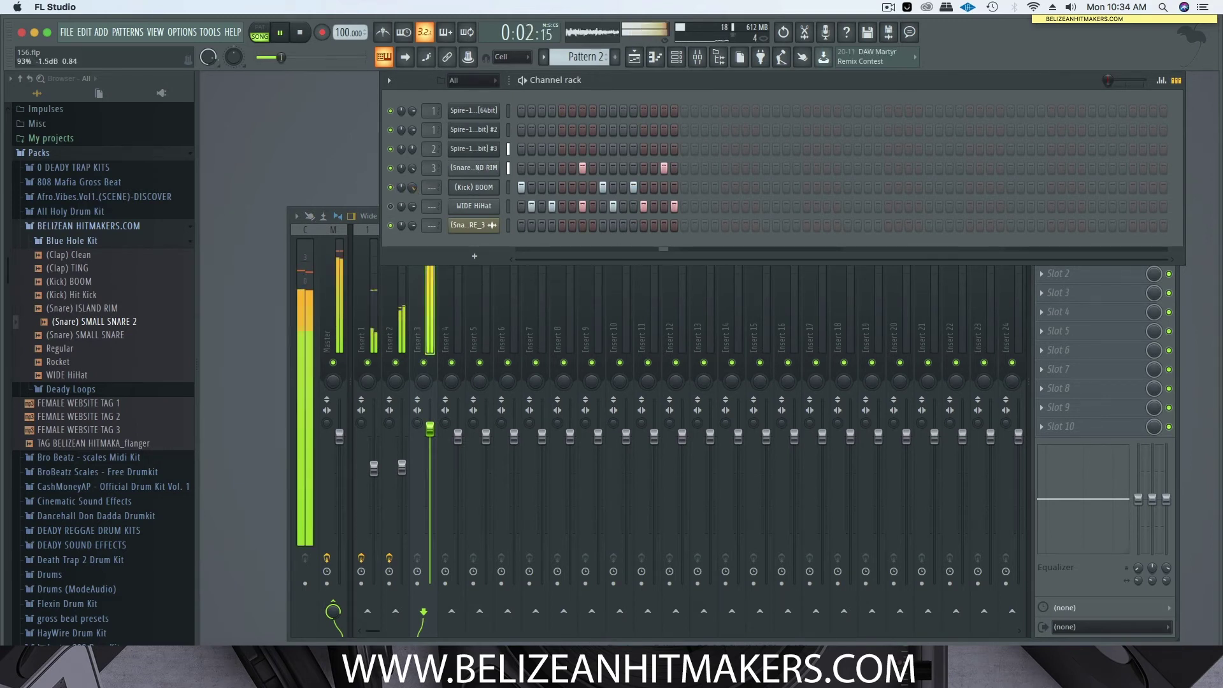
scroll(425, 187, "up", 2)
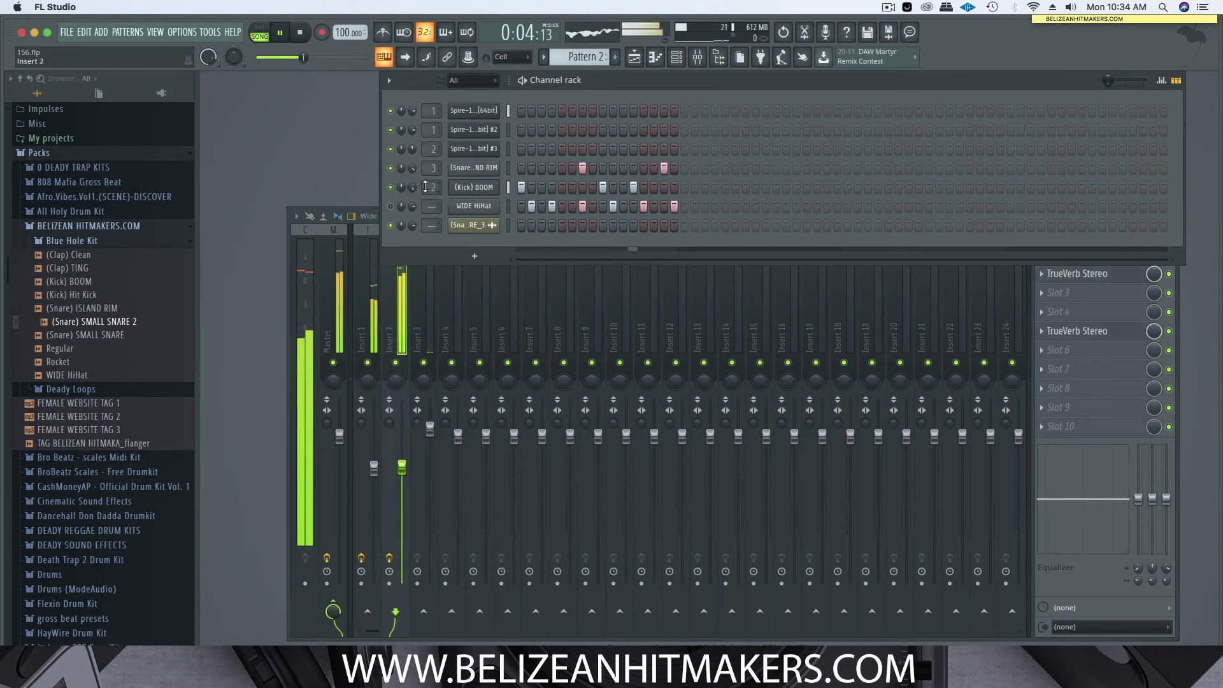
scroll(425, 186, "up", 2)
key("space")
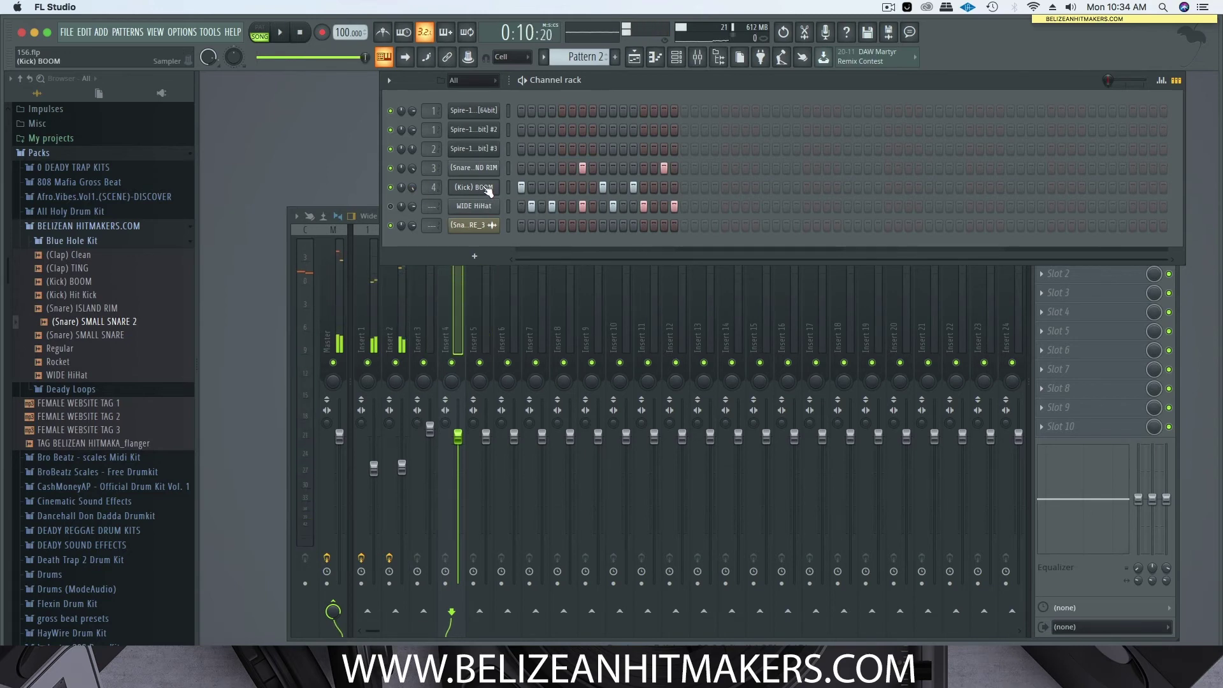
Step: Show the BOOM kick channel's miscellaneous functions with the root note keyboard, clear of the step grid, and play the song
left_click(474, 187)
left_click(386, 259)
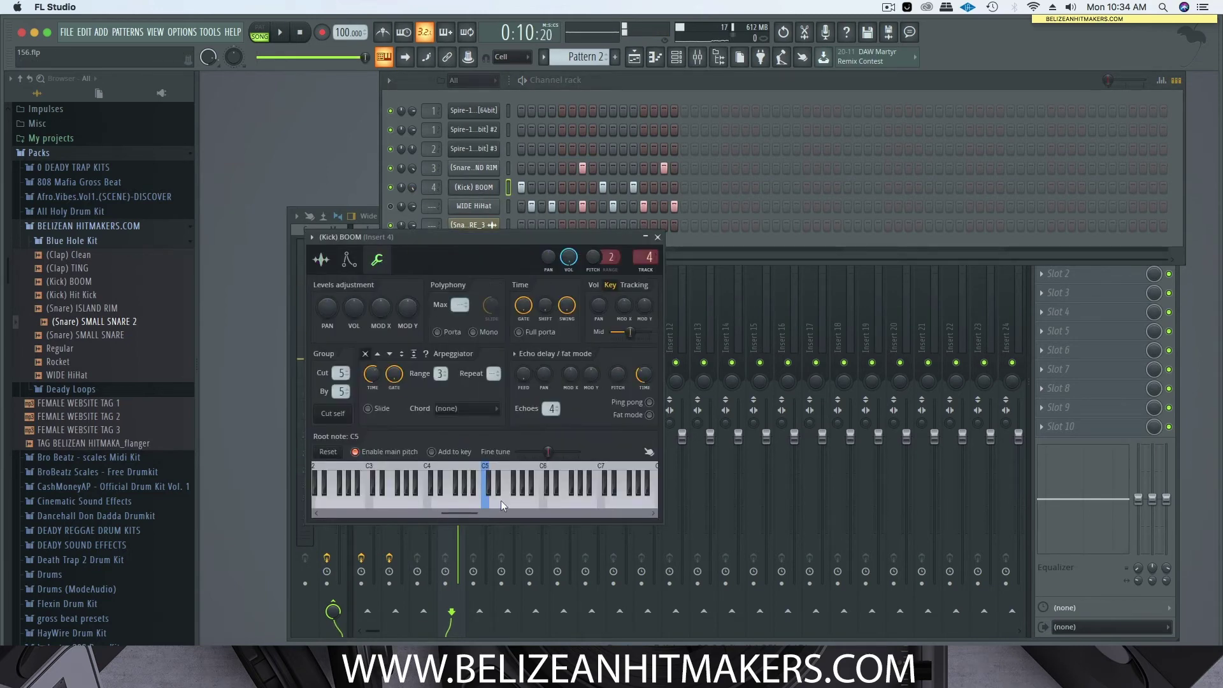
left_click_drag(536, 243, 906, 376)
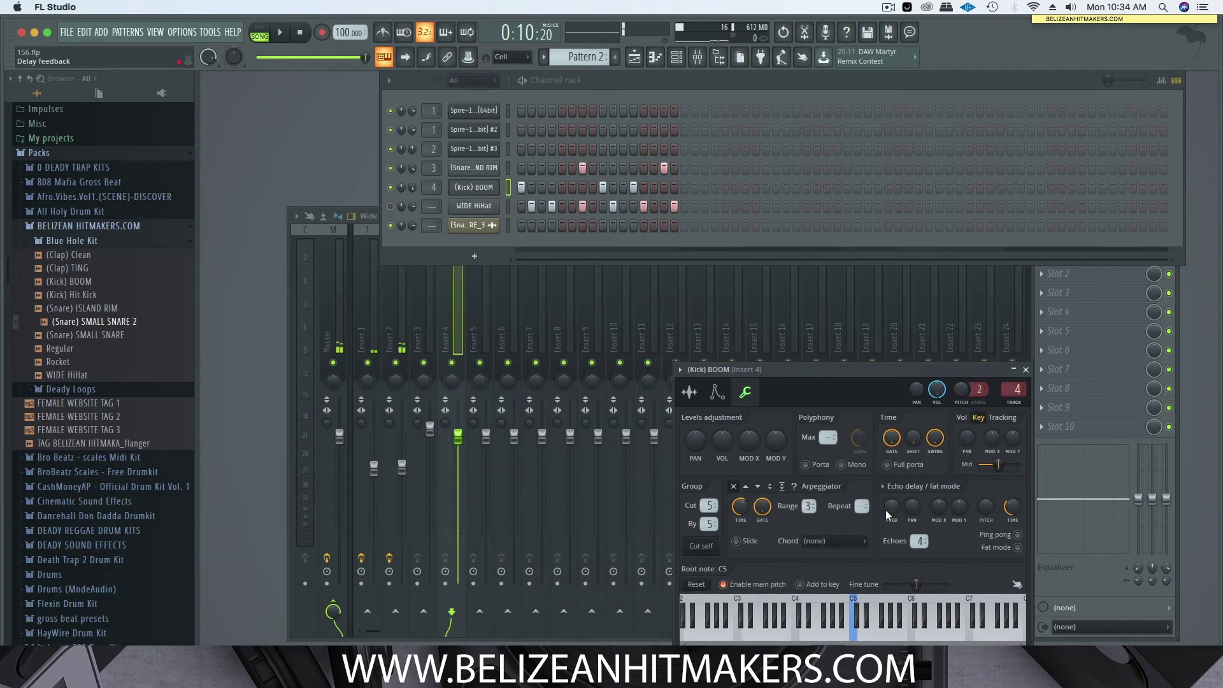
key("space")
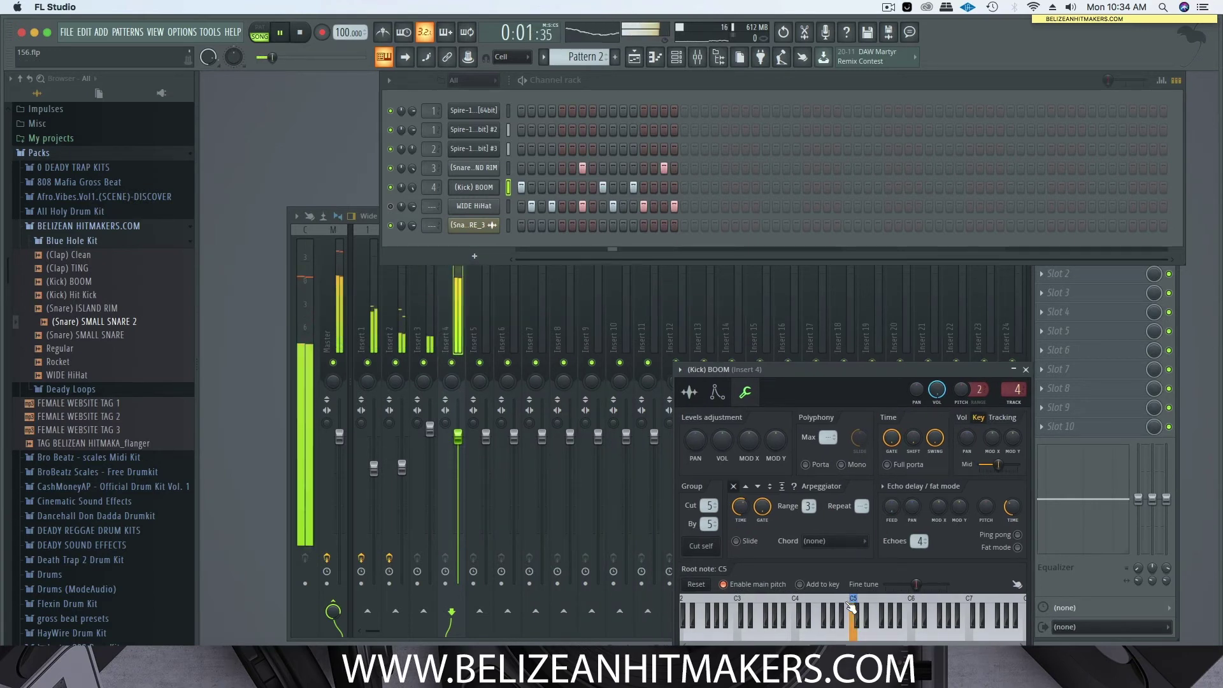
Step: Try root notes A4 and B4 on the BOOM kick and set it to D5 while playing the song
right_click(841, 610)
right_click(836, 610)
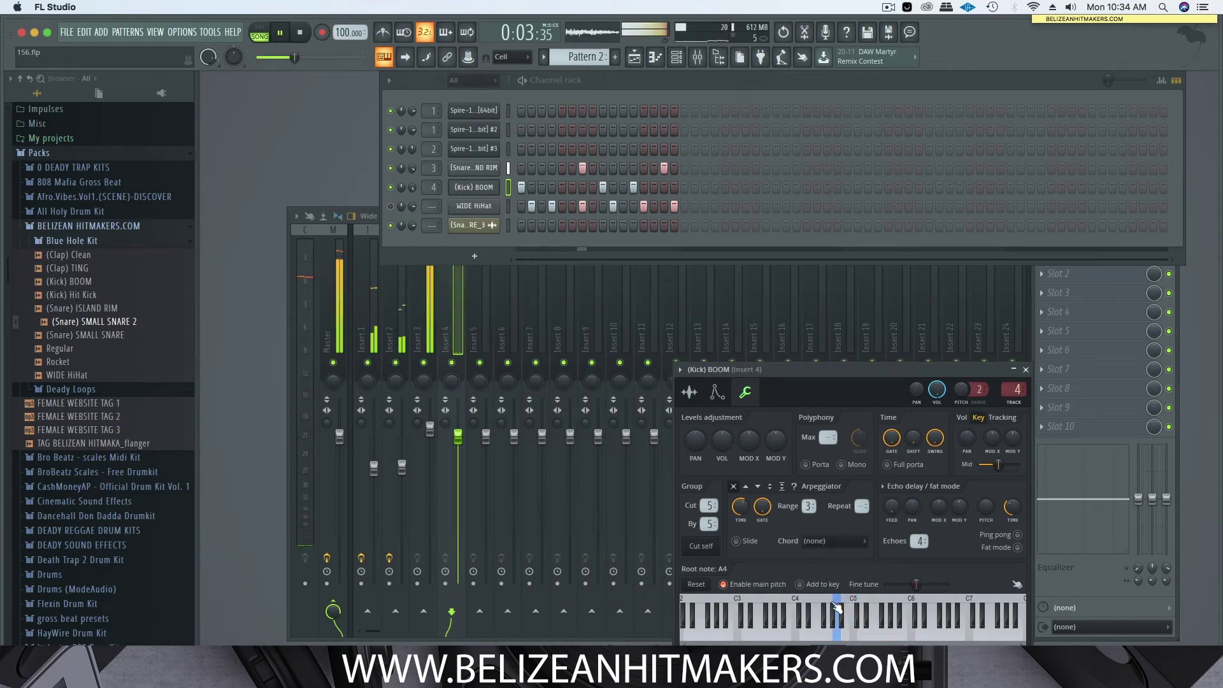
key("space")
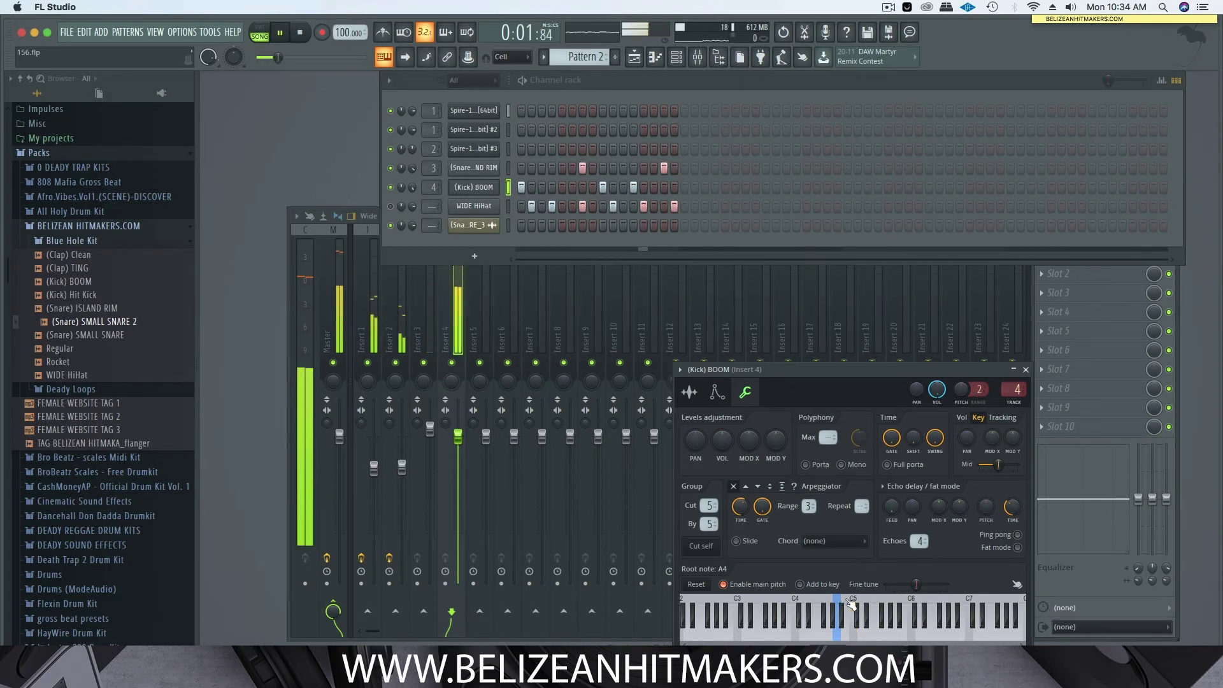
right_click(847, 605)
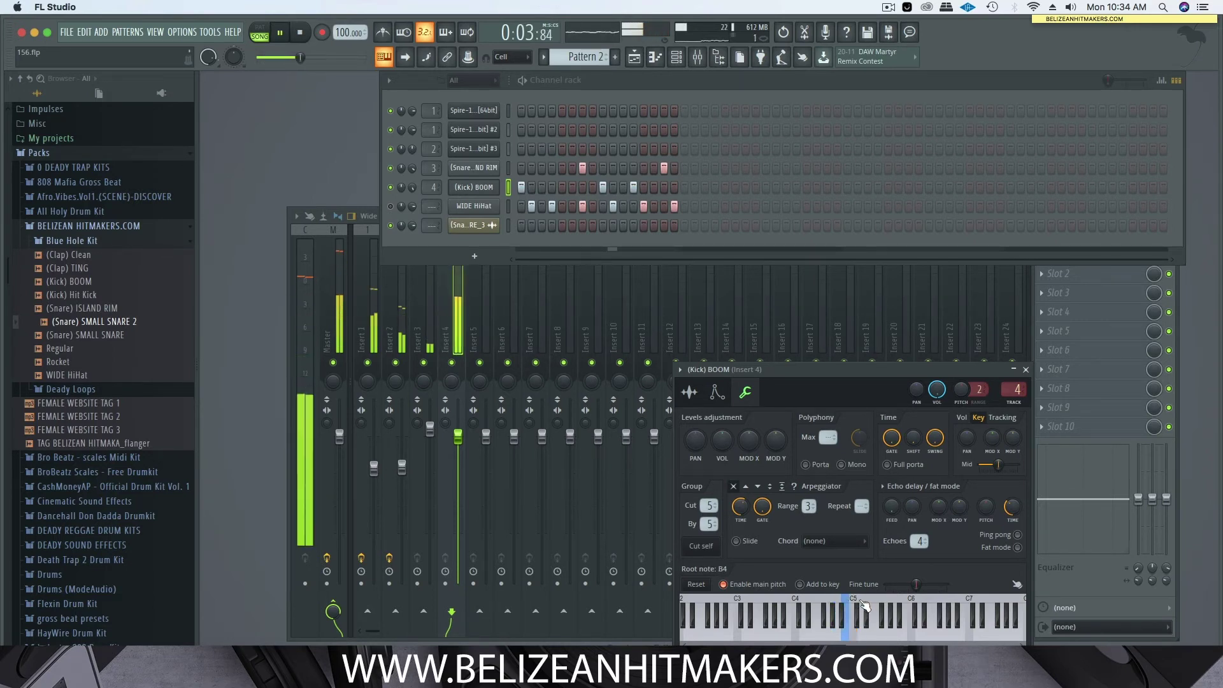
right_click(862, 609)
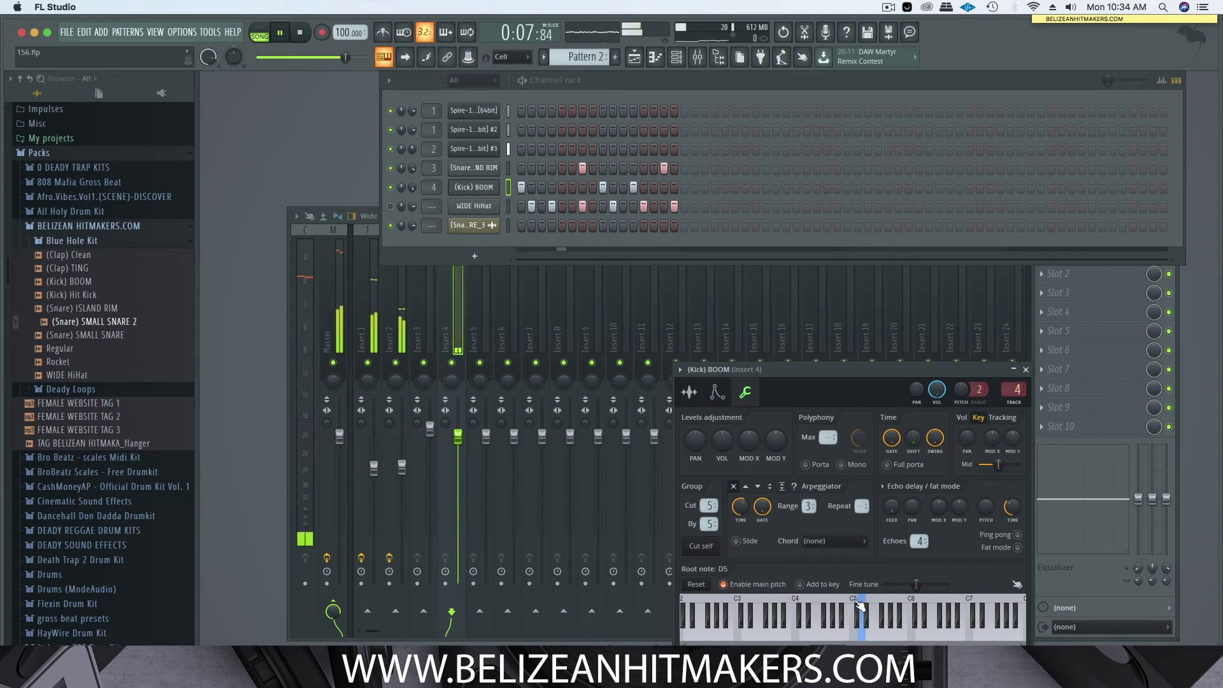
key("space")
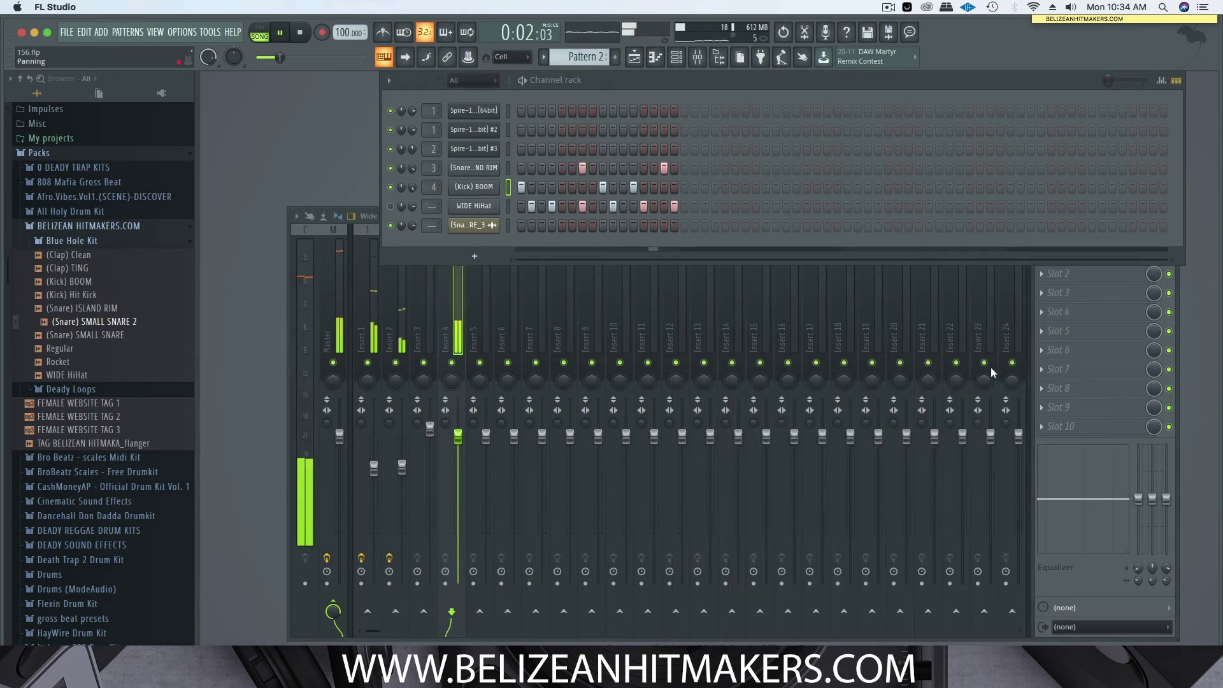
Step: Open the ISLAND RIM snare channel and raise its channel volume slightly
left_click(474, 187)
left_click(473, 169)
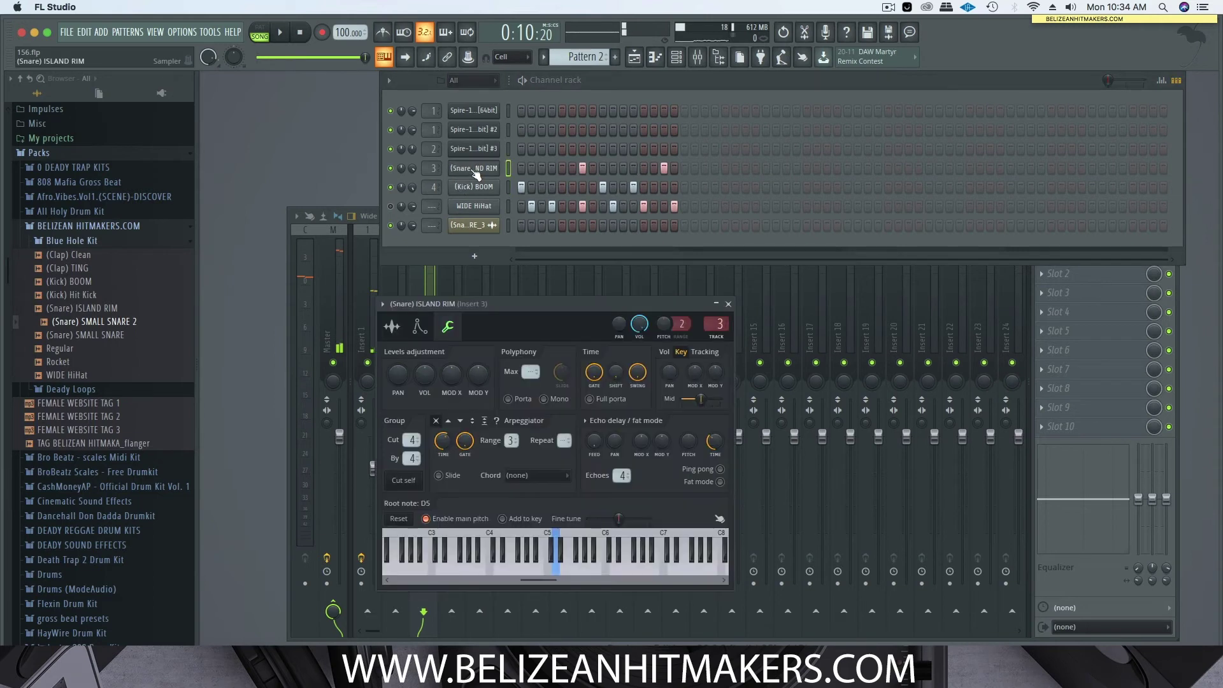
left_click_drag(411, 169, 411, 164)
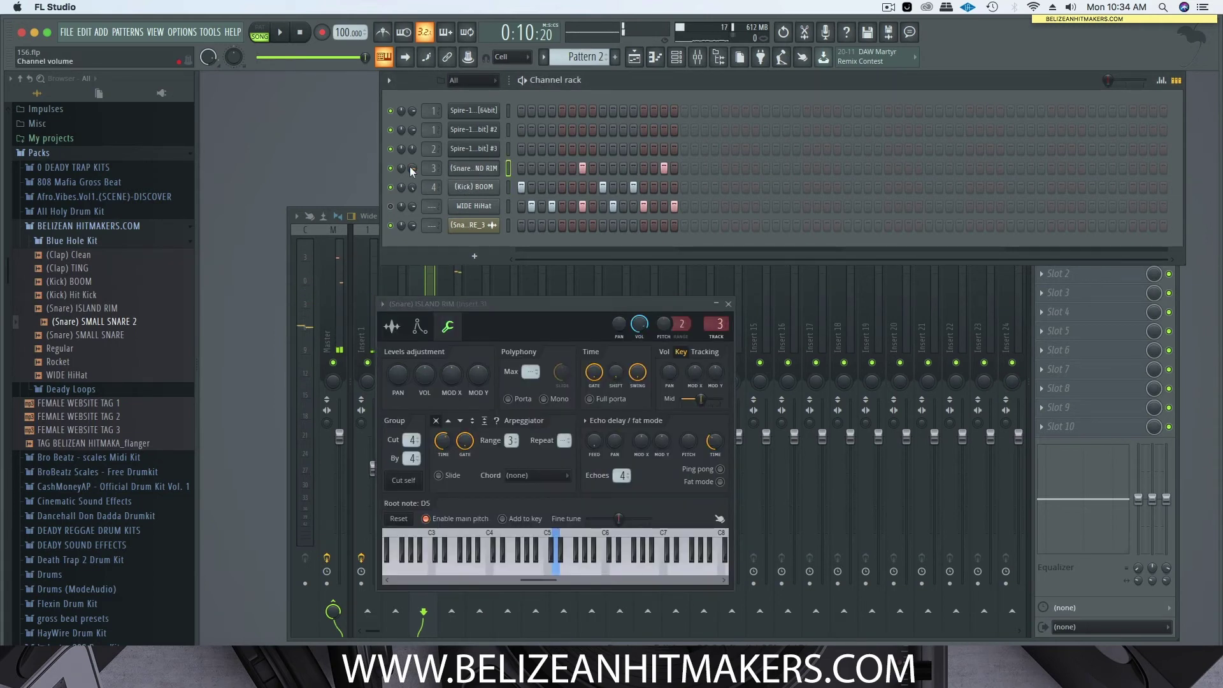
Step: Unmute the WIDE HiHat channel and switch to pattern mode to play Pattern 2 on its own
key("space")
left_click(392, 206)
key("l")
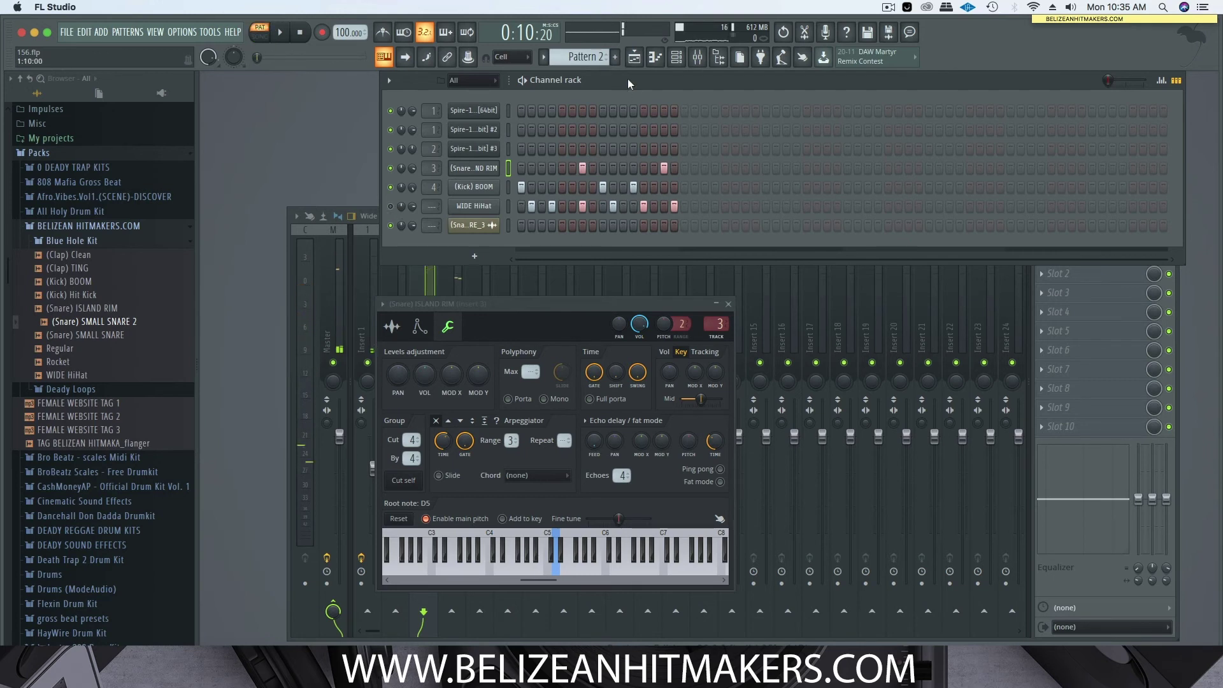
key("space")
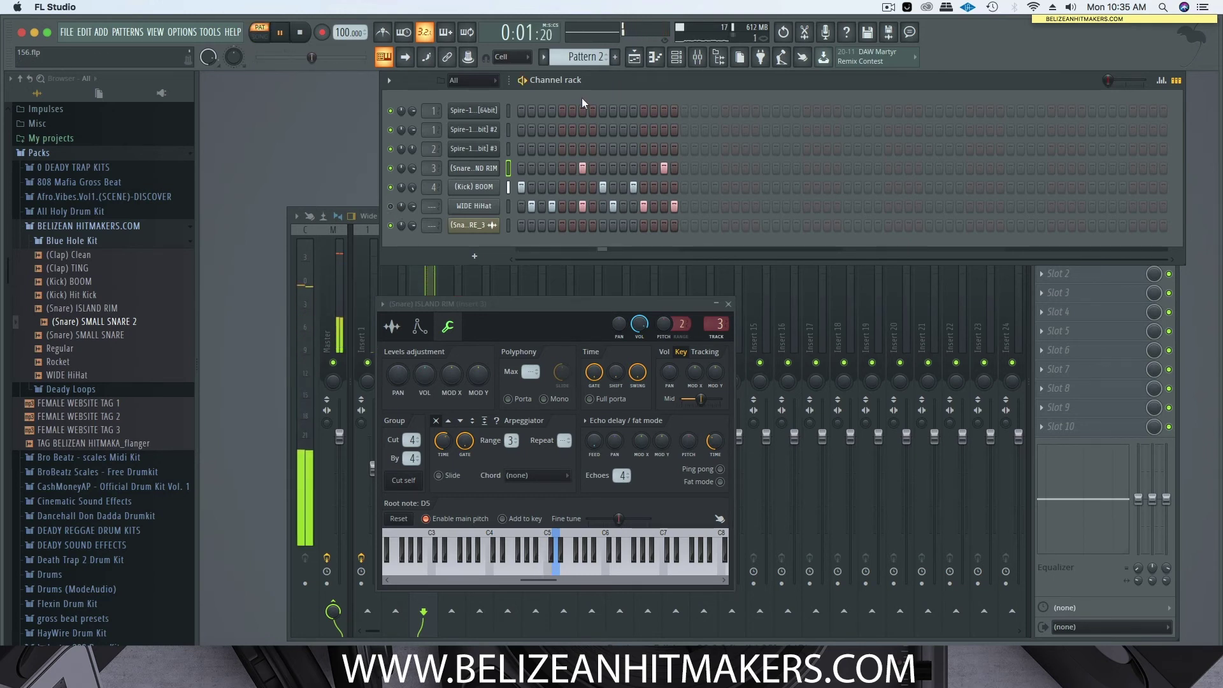
key("space")
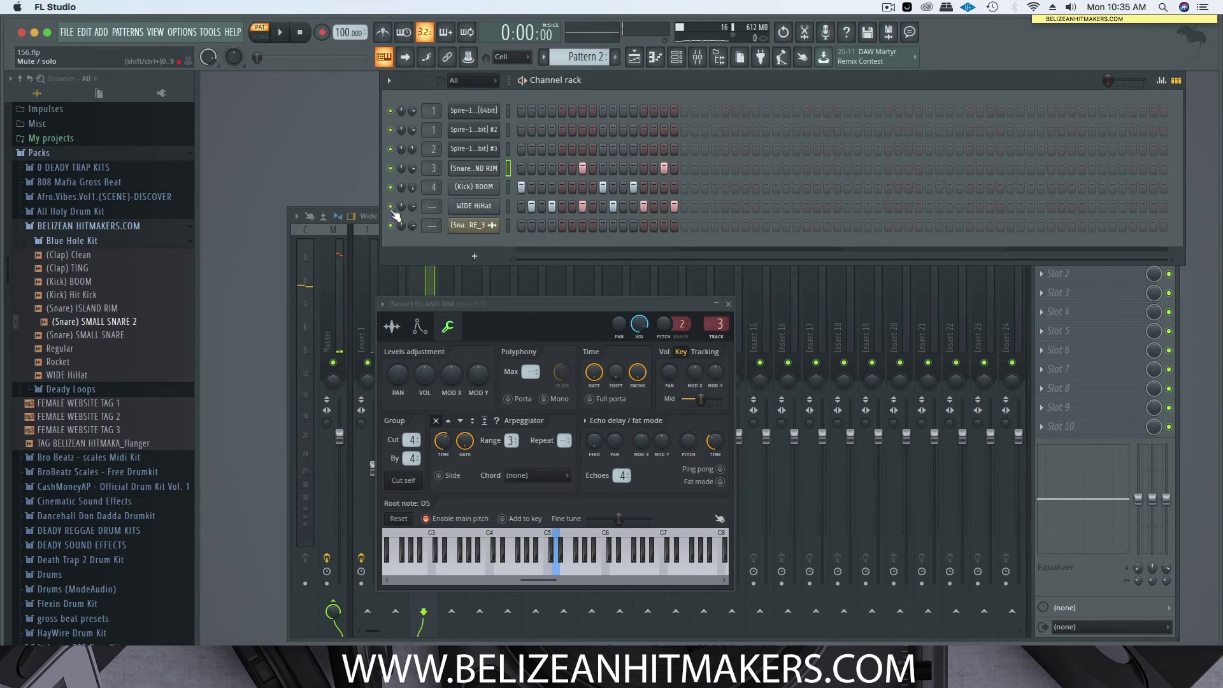
Step: Route the WIDE HiHat channel to mixer track 5, close its channel settings and play the pattern
left_click(495, 209)
key("space")
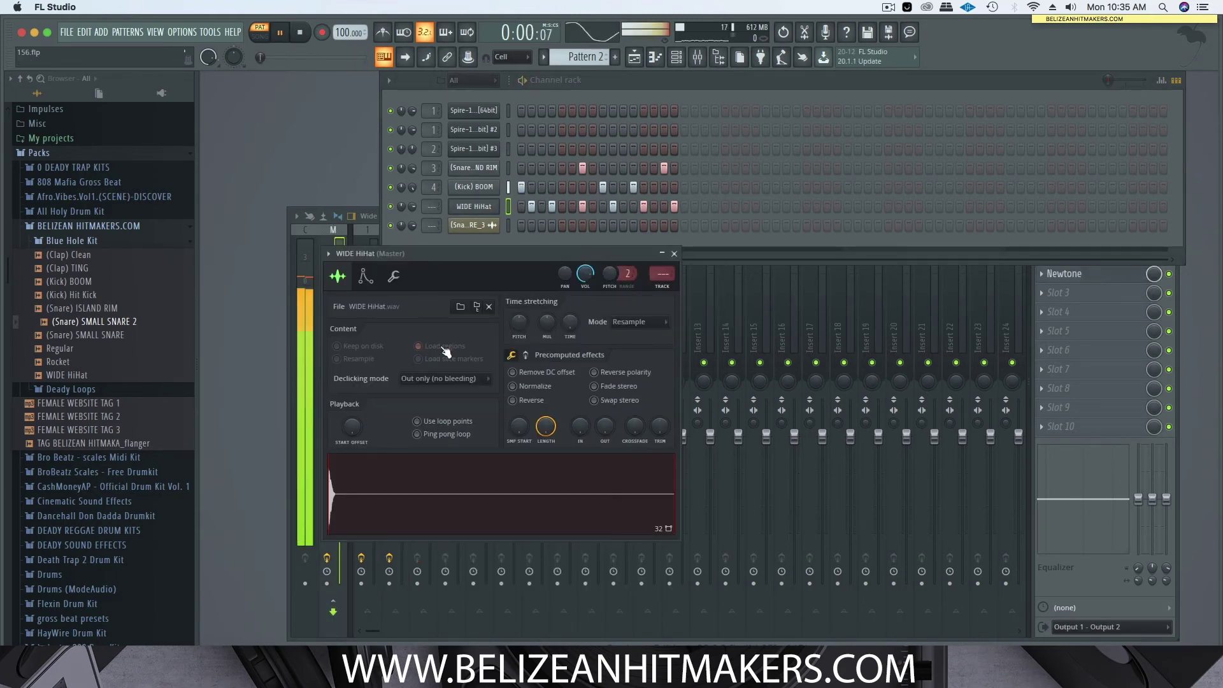
left_click(674, 254)
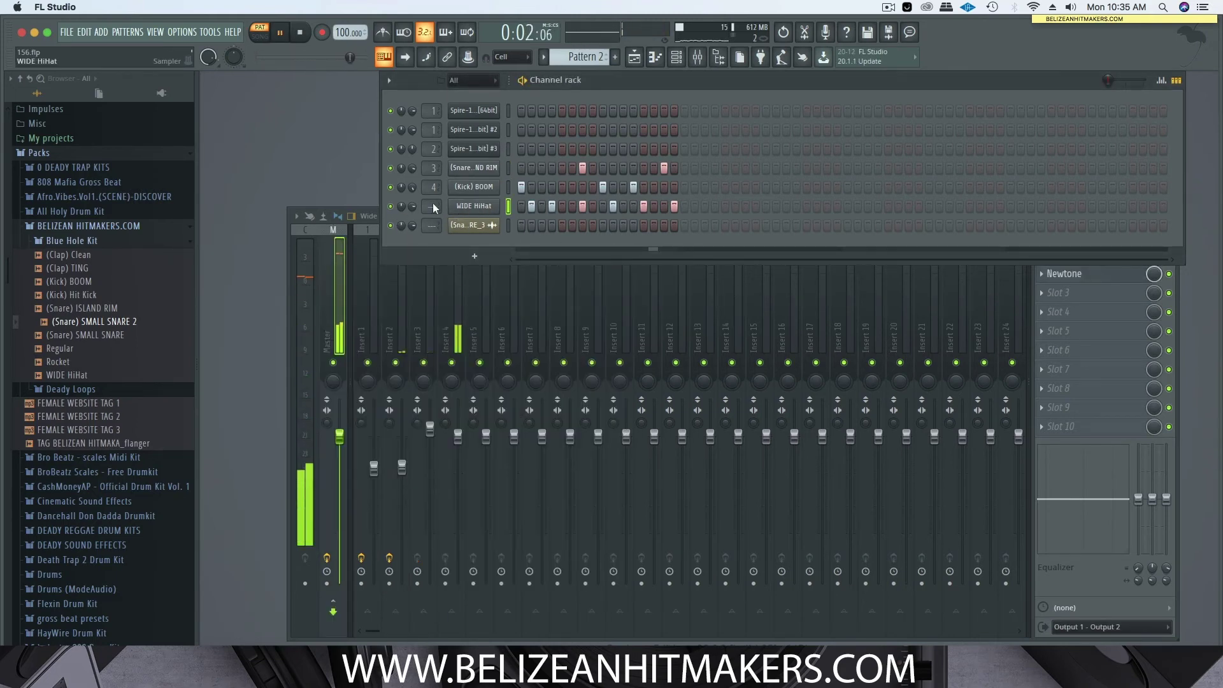
scroll(432, 206, "up", 1)
key("space")
scroll(428, 203, "up", 3)
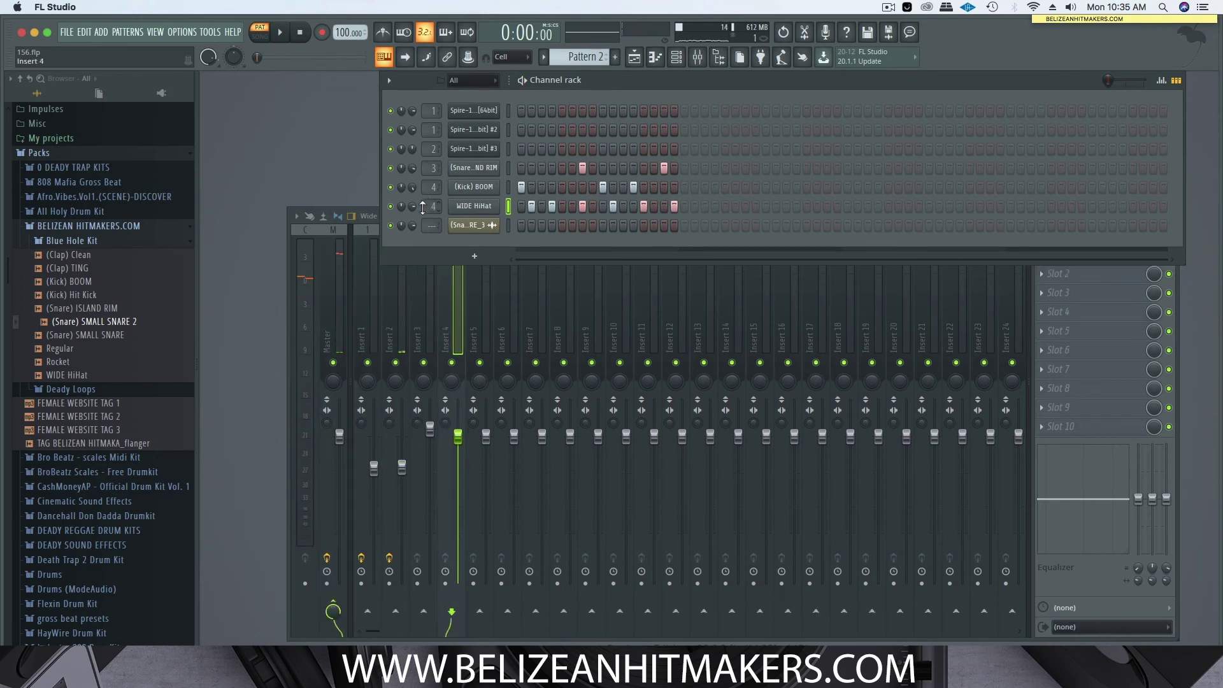
scroll(423, 208, "up", 1)
key("space")
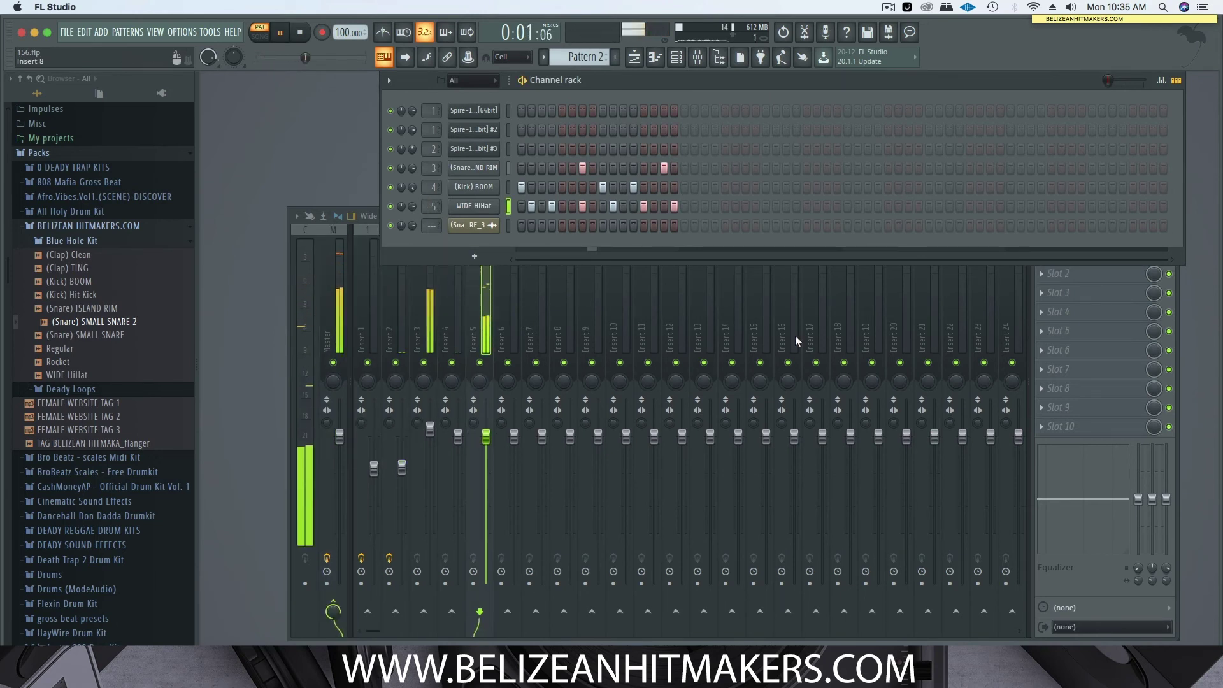
Step: Load Fruity Parametric EQ 2 into the third effect slot of the WIDE HiHat's mixer track 5
left_click(1083, 273)
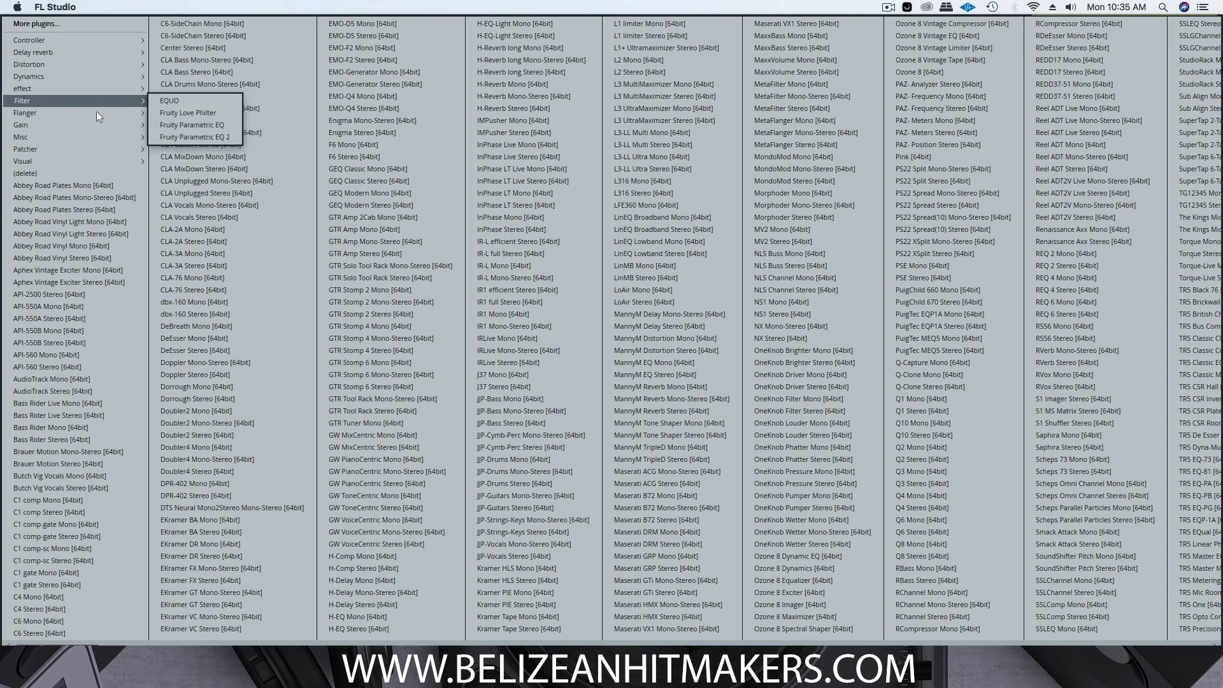
left_click(192, 137)
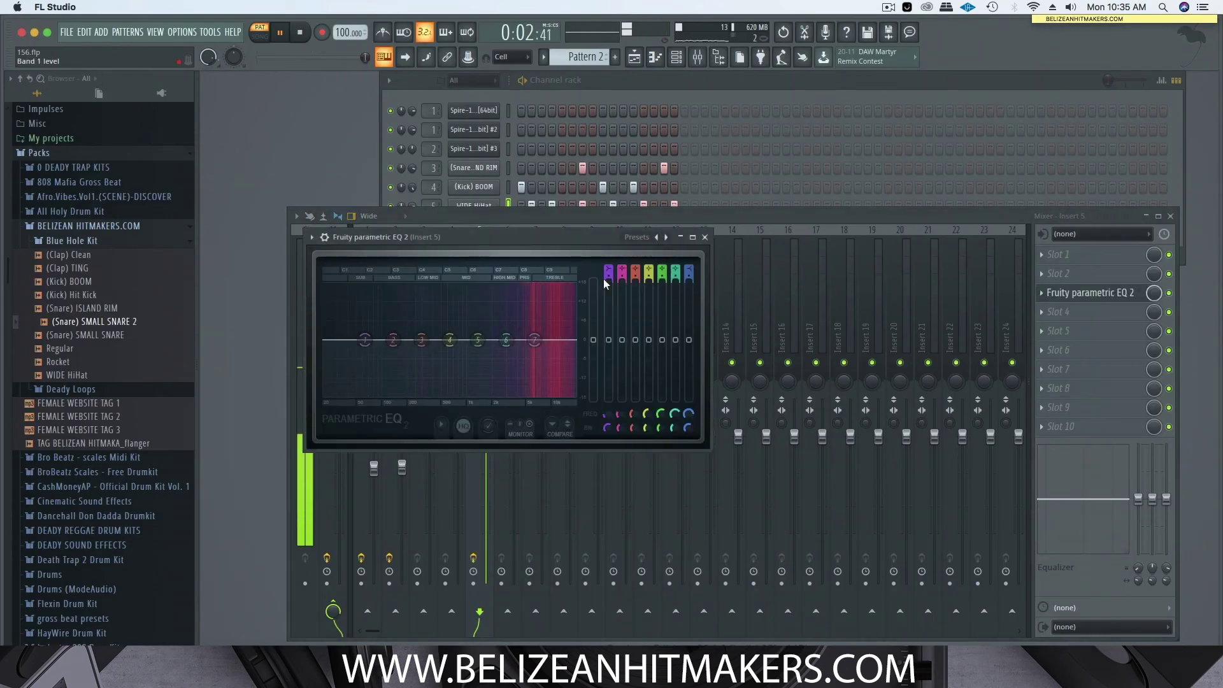
key("space")
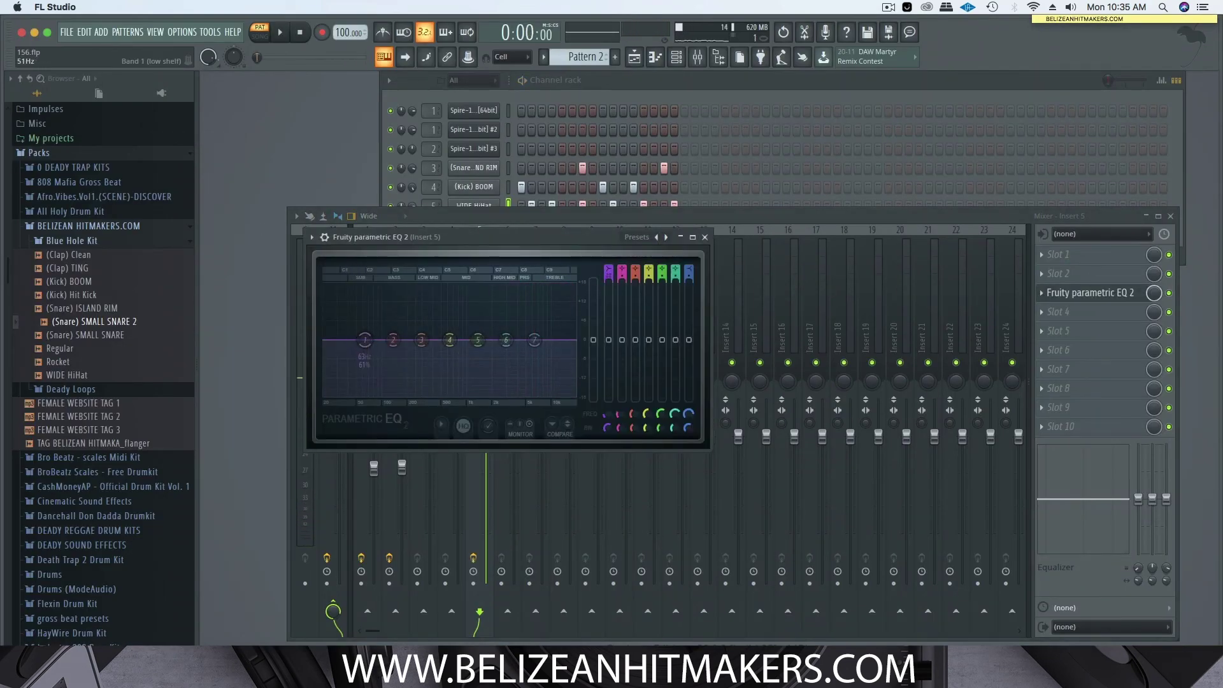
Step: Cut the hi-hat's lows with EQ band 1 at -18 dB around 5.7 kHz, boost band 7 slightly and close the EQ
left_click_drag(365, 340, 539, 403)
key("space")
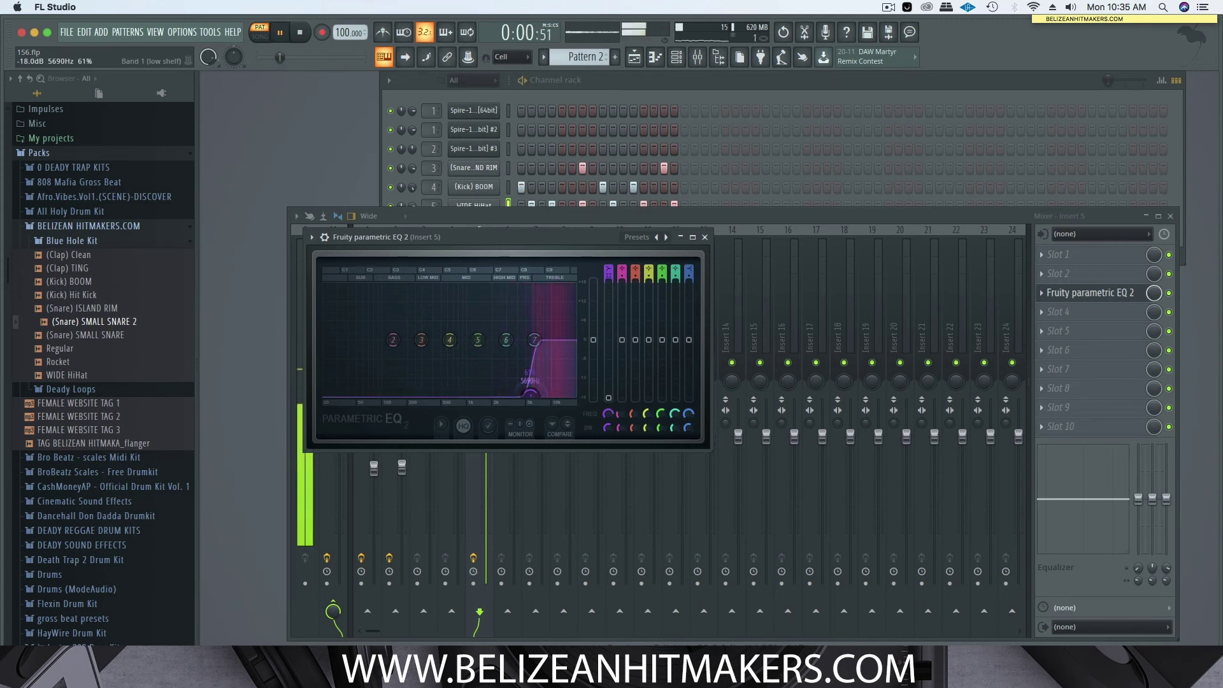
key("space")
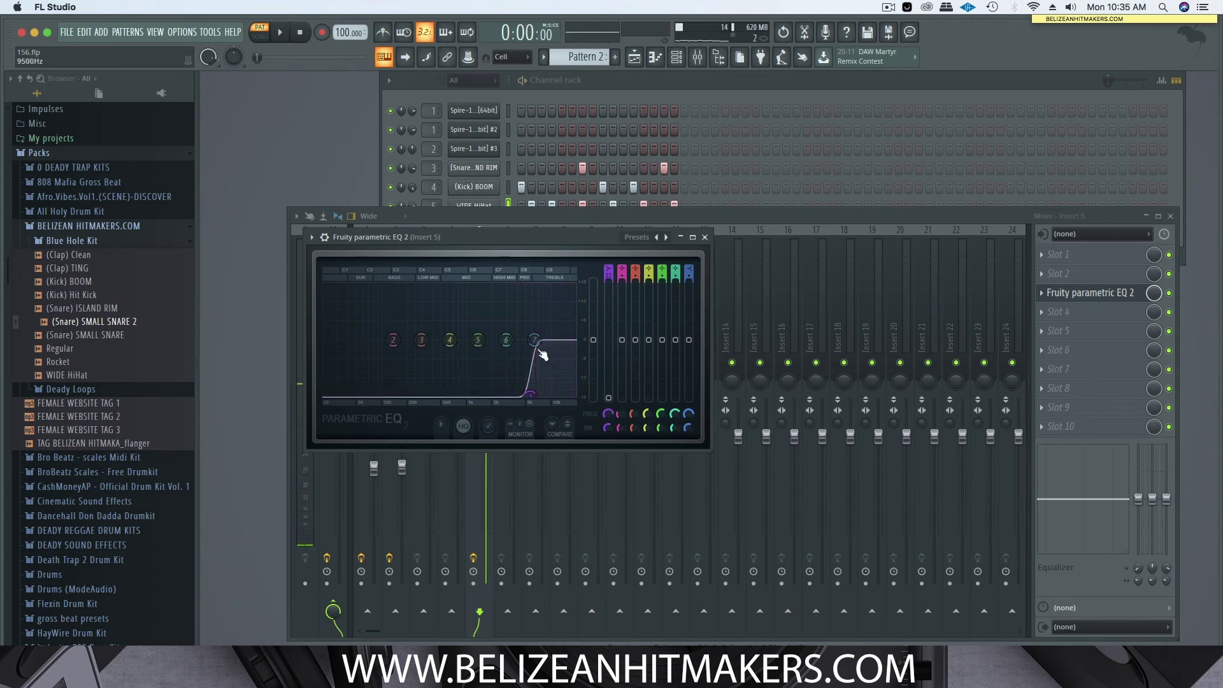
left_click_drag(534, 339, 537, 337)
left_click_drag(531, 394, 527, 393)
key("space")
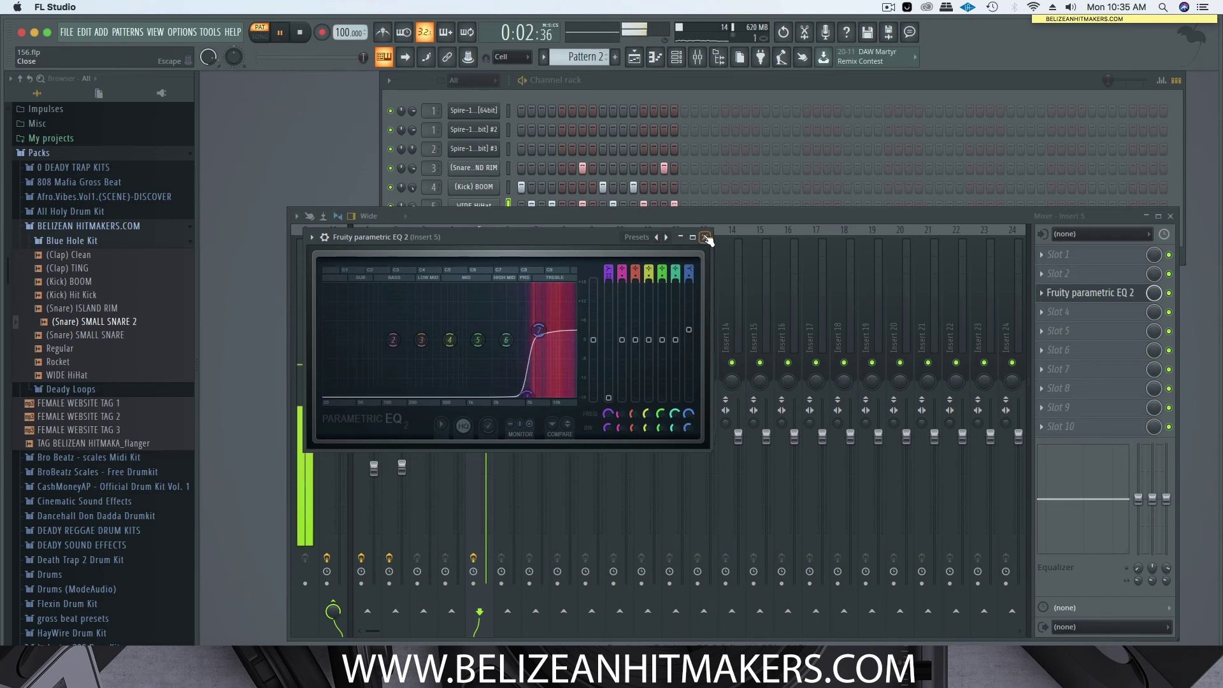
left_click(704, 237)
key("space")
Step: Show the WIDE HiHat channel's root note keyboard and try root notes B4, G#4 and A4 while playing the pattern
left_click(616, 82)
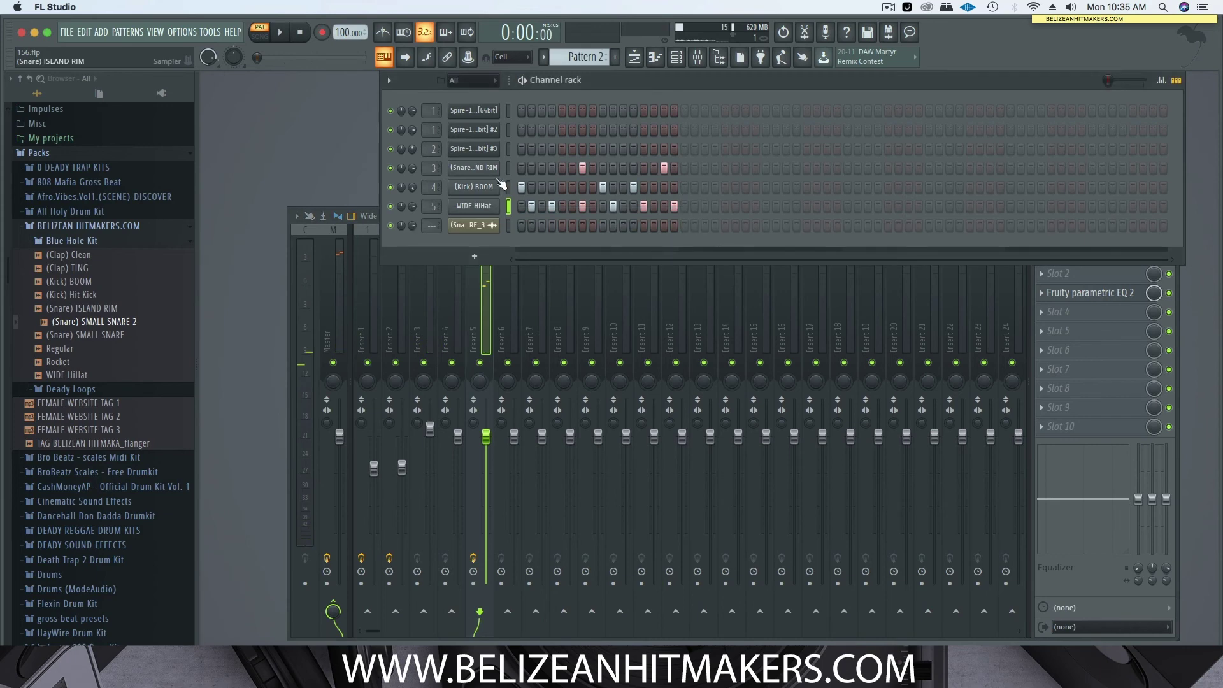
left_click(479, 211)
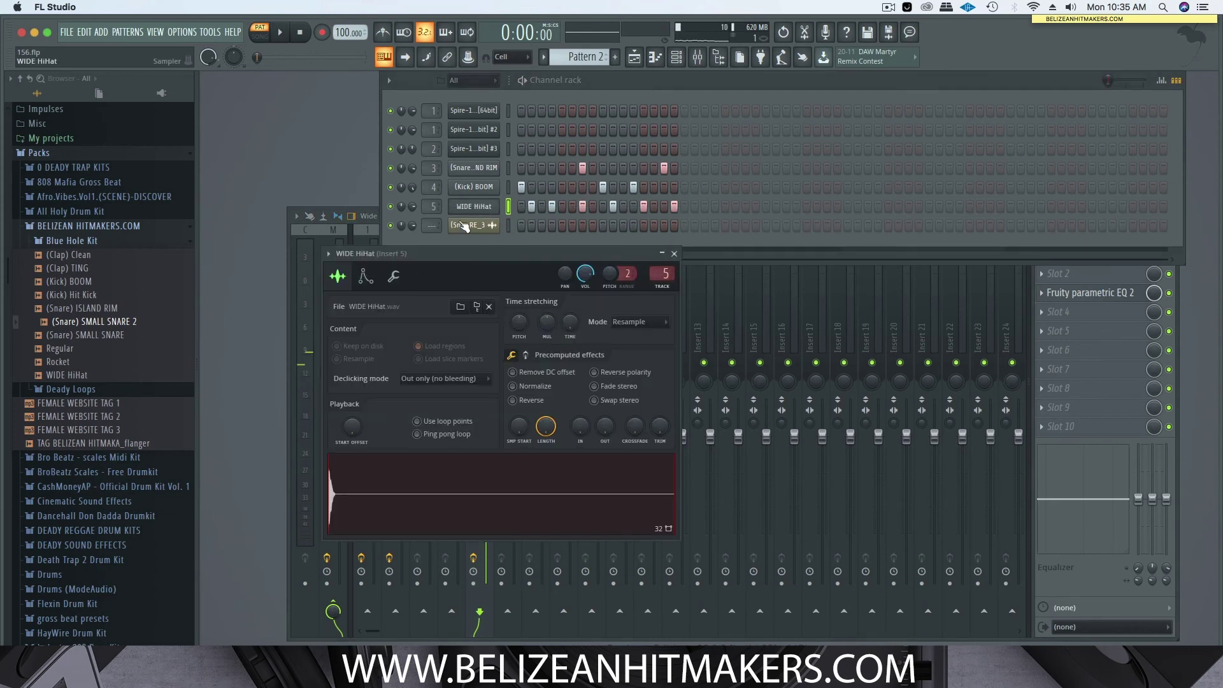
left_click(390, 280)
key("space")
right_click(496, 497)
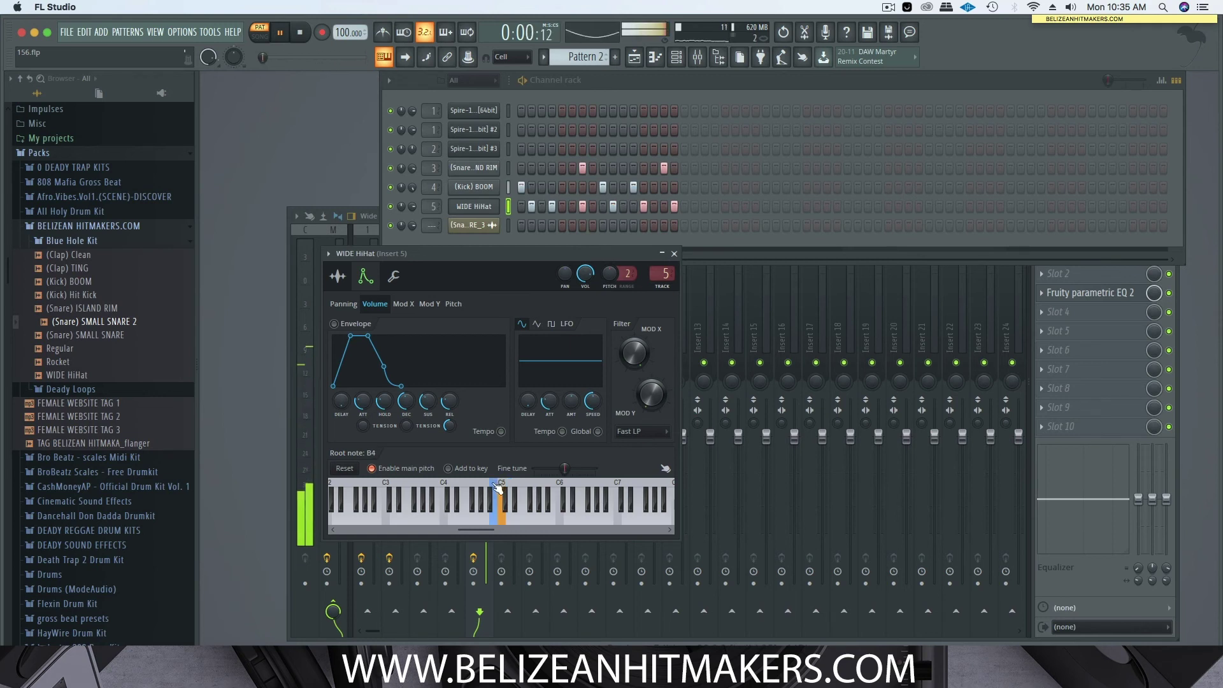
right_click(493, 492)
right_click(482, 492)
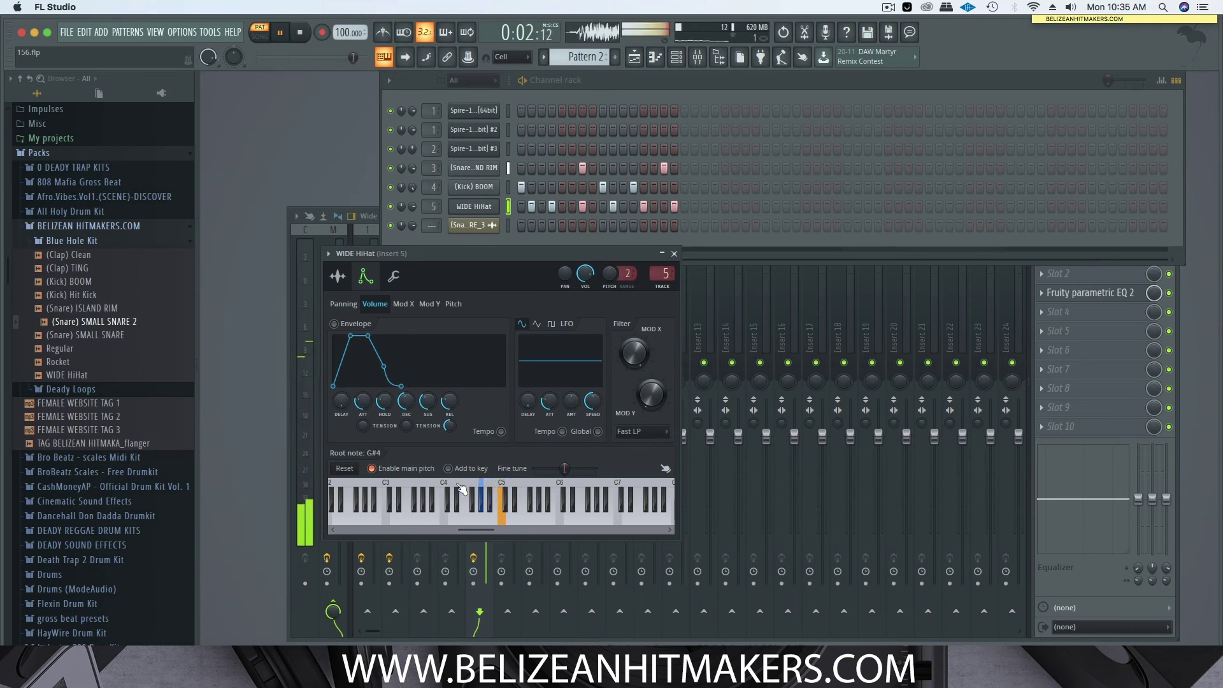
right_click(489, 492)
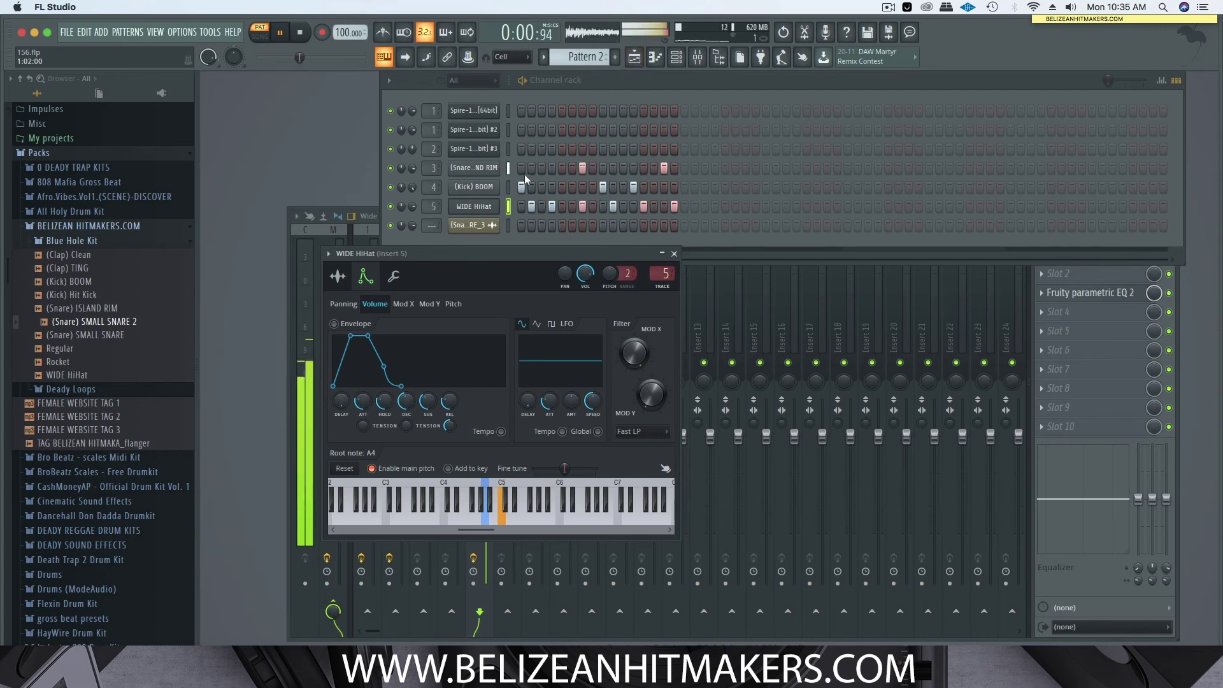
key("space")
Step: Play the arrangement in song mode and set the WIDE HiHat's root note to B4 against the melody
left_click(635, 59)
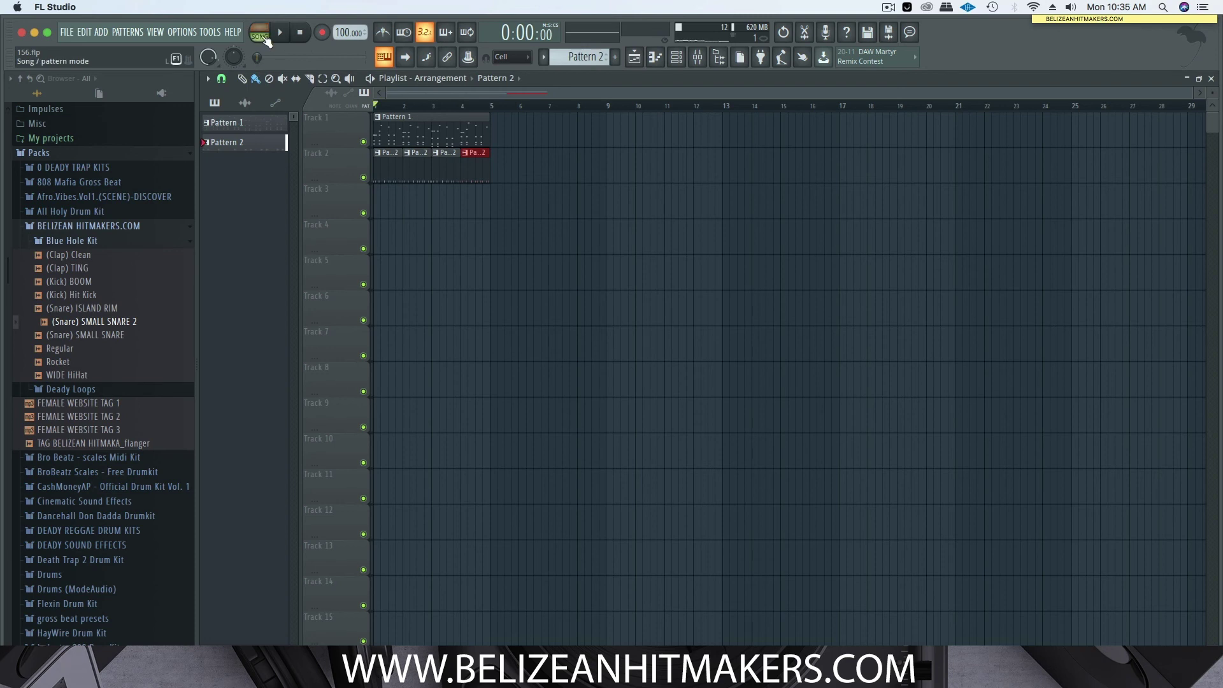
key("space")
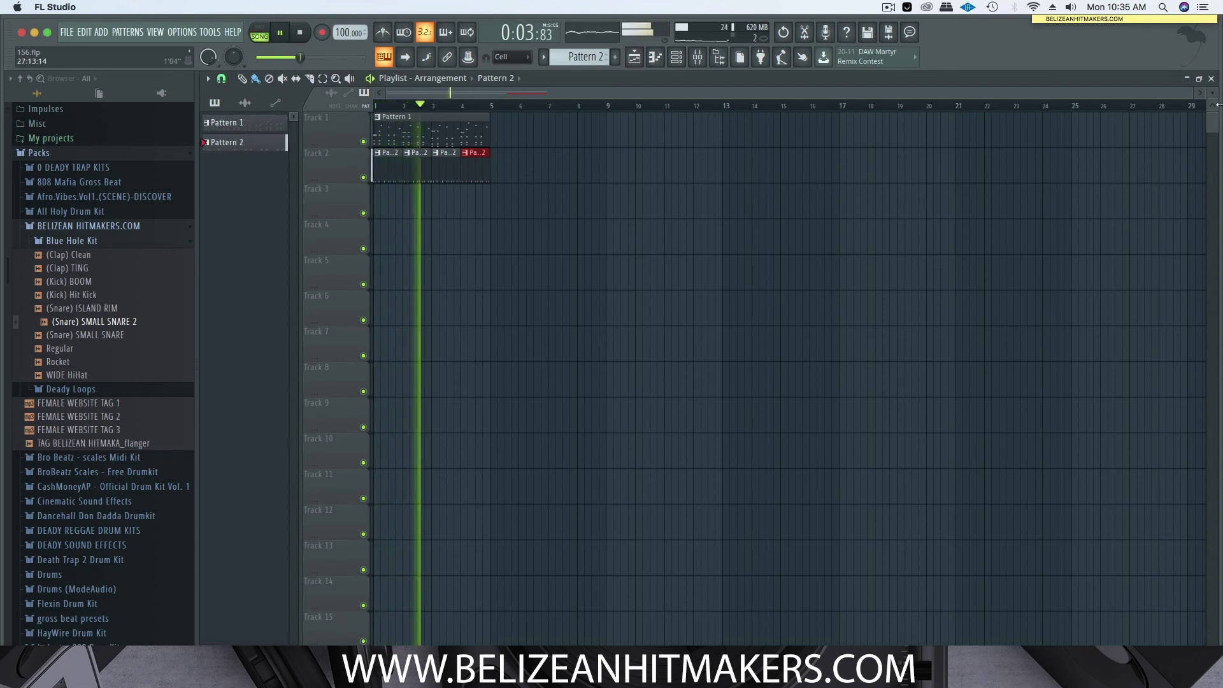
key("F5")
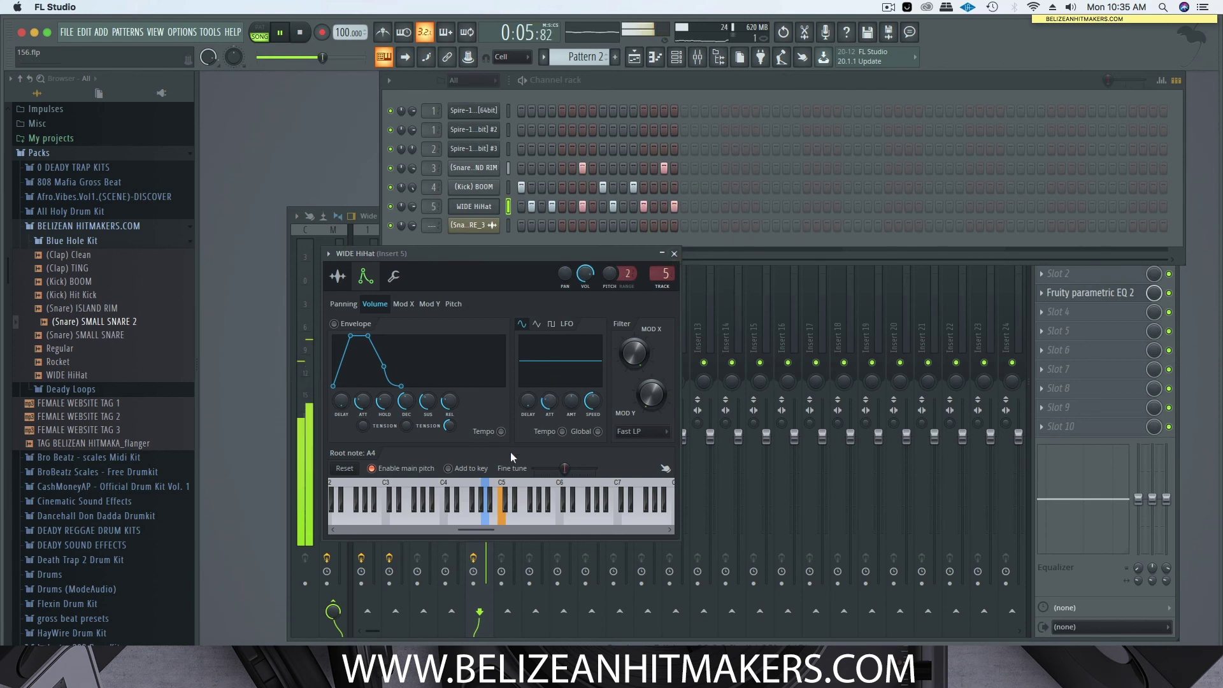
right_click(498, 494)
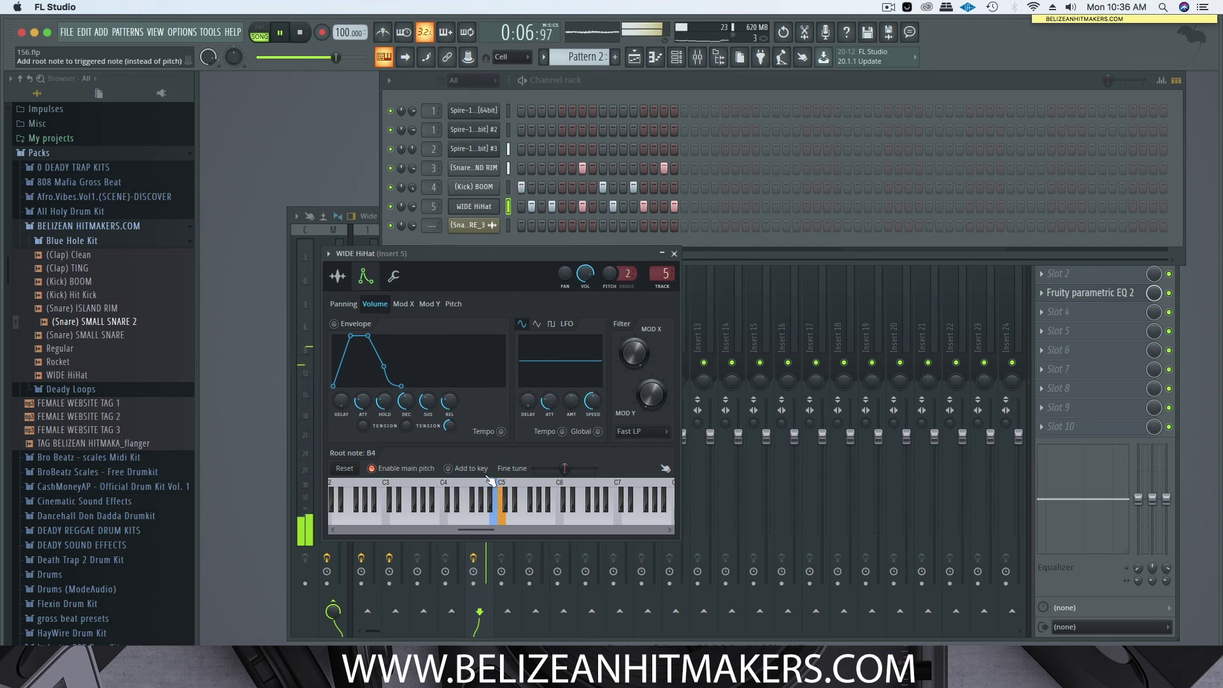
key("space")
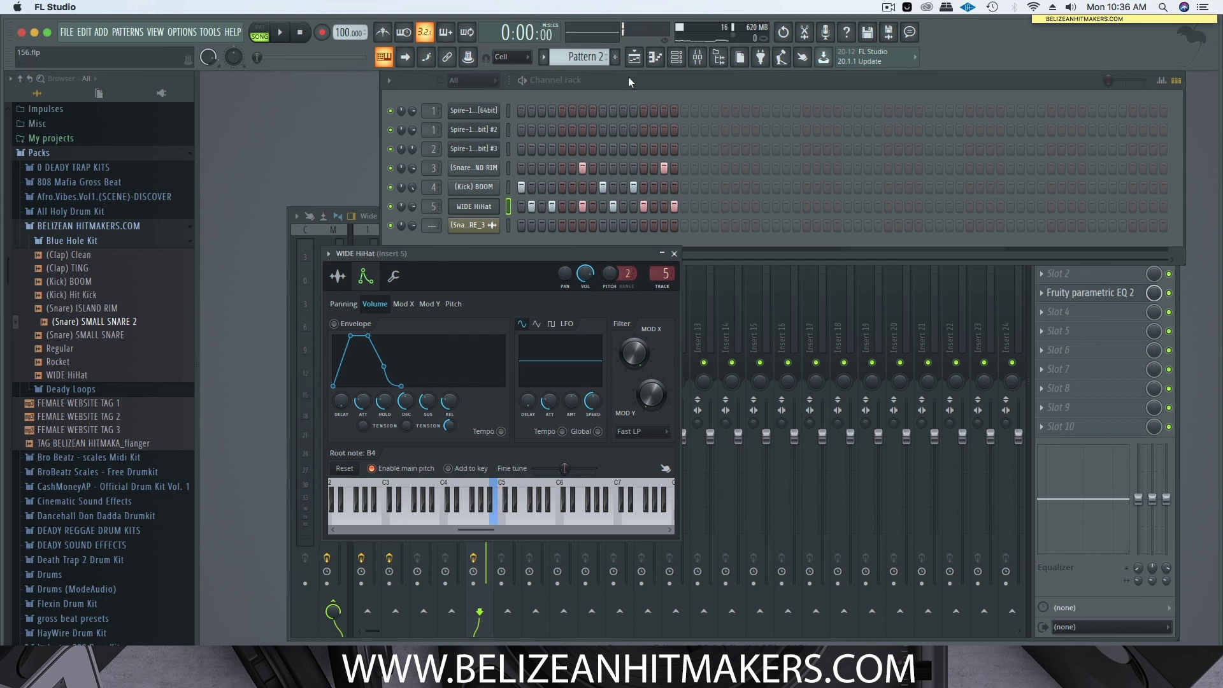